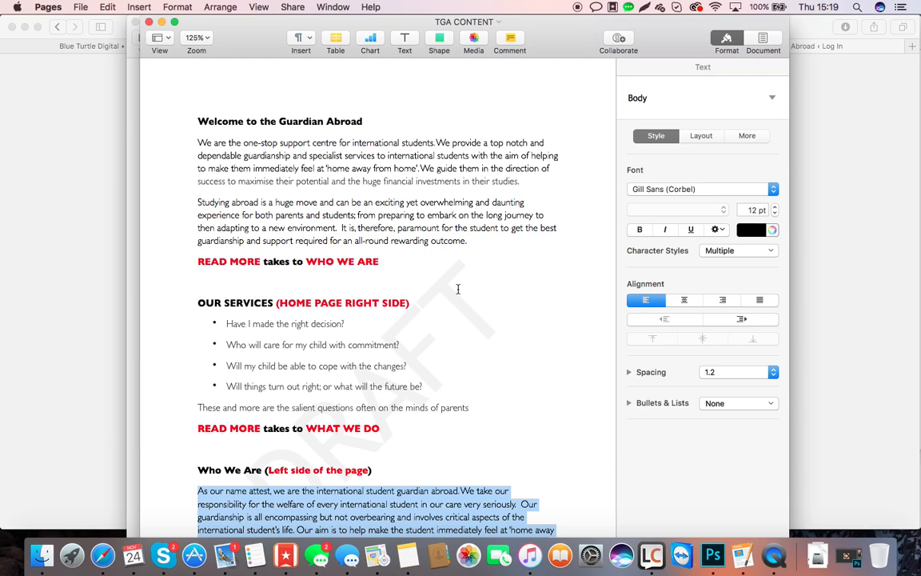
# Step: Switch from the content document to Safari and log in to WordPress with the saved tgaadmin username and password, showing the posts list
pyautogui.scroll(-3, 458, 289)
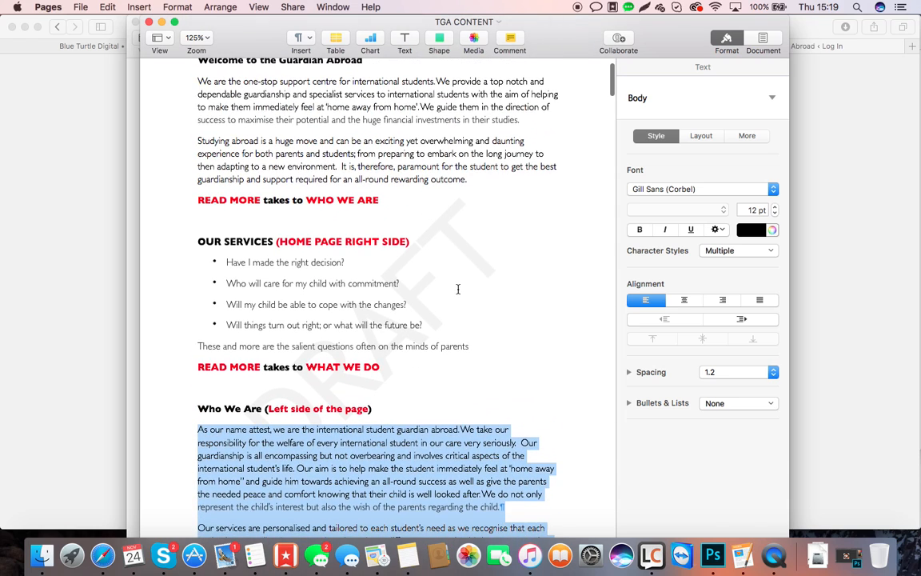
pyautogui.scroll(2, 458, 288)
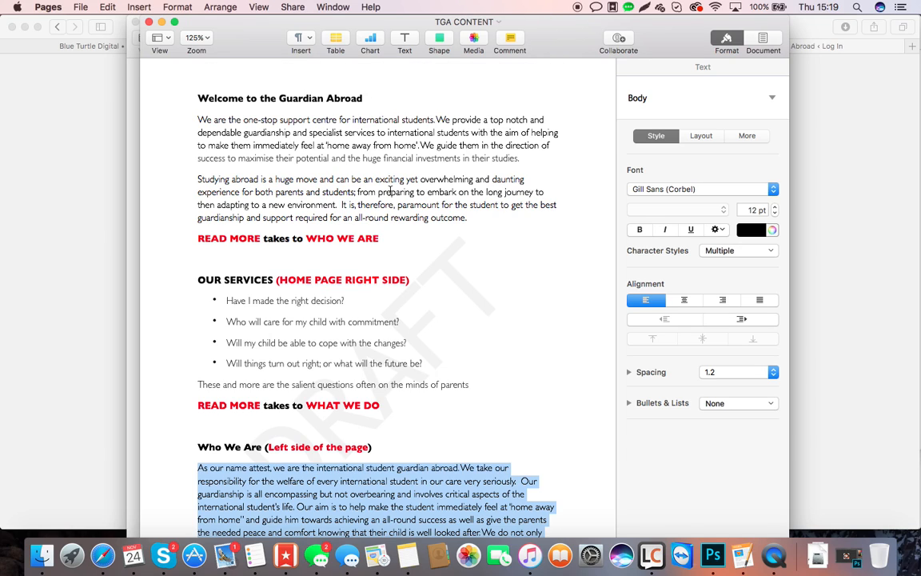
pyautogui.click(74, 144)
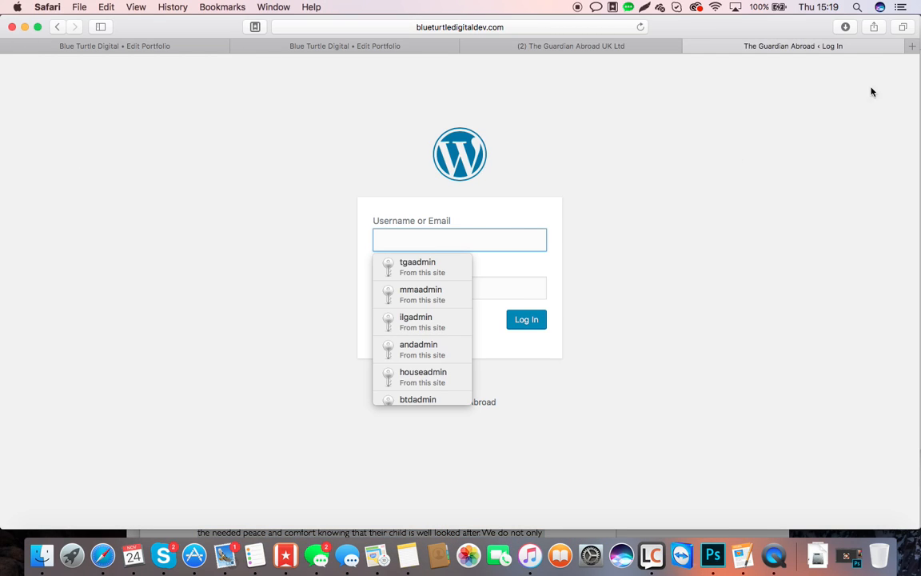
pyautogui.click(421, 270)
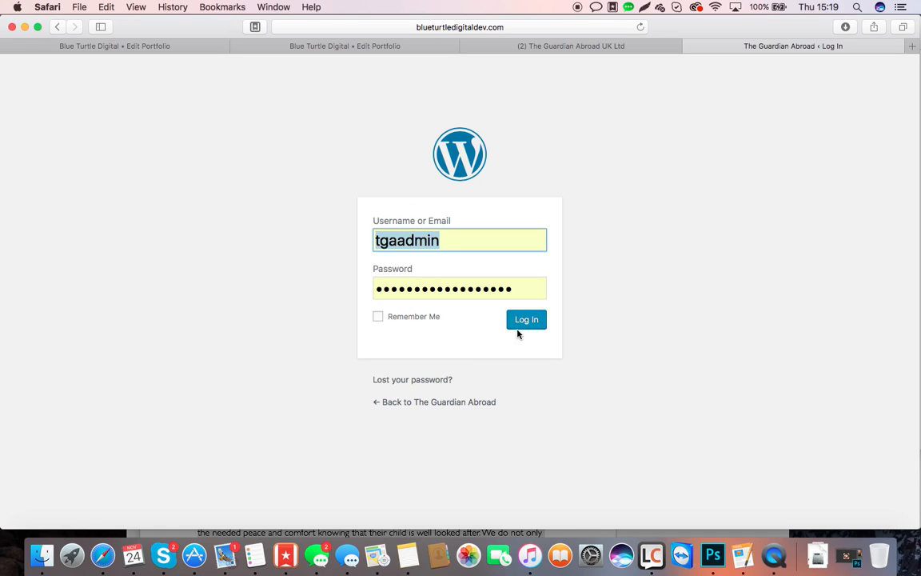
pyautogui.click(534, 323)
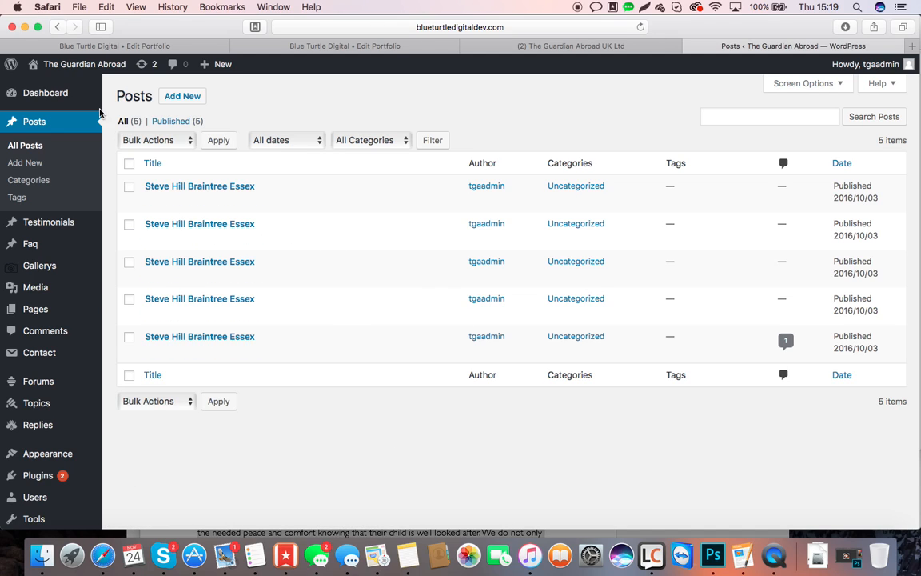
pyautogui.click(44, 122)
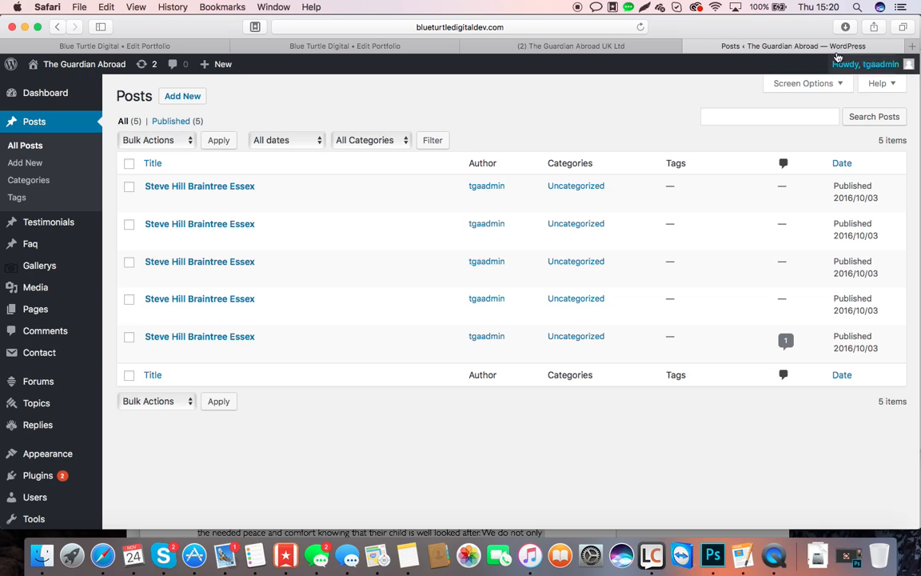
# Step: Log out of WordPress and log back in with the saved tgaadmin username and password, with Remember Me enabled
pyautogui.moveTo(873, 71)
pyautogui.click(834, 128)
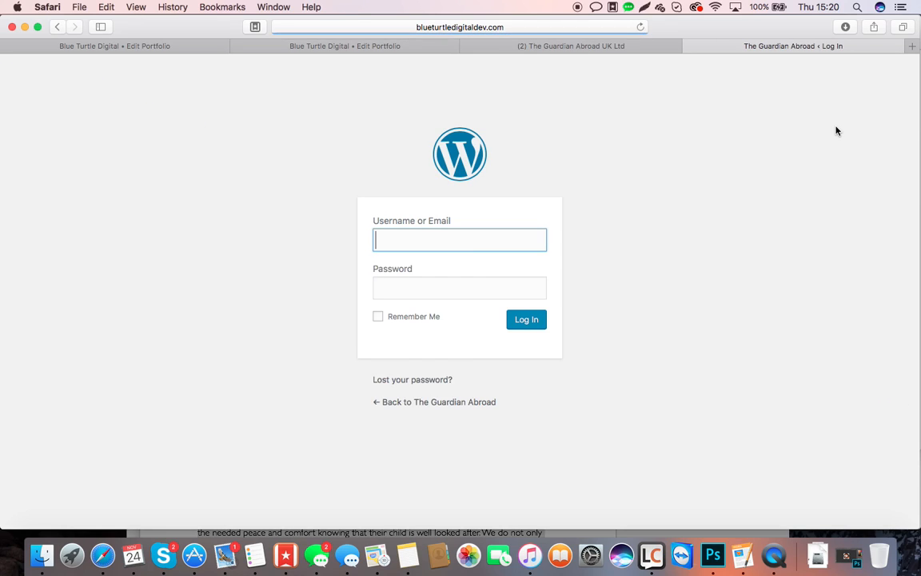
pyautogui.click(416, 240)
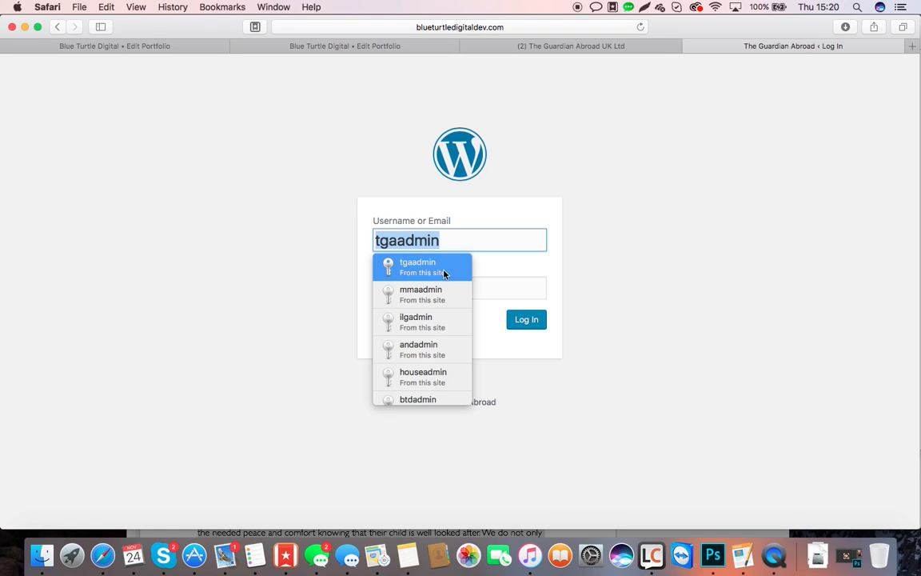
pyautogui.click(444, 274)
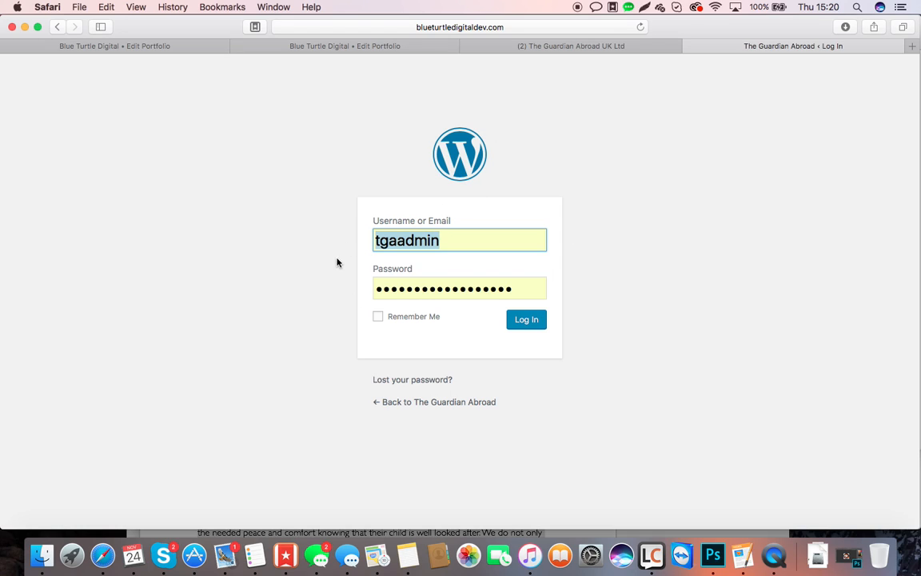
pyautogui.click(376, 317)
pyautogui.click(526, 322)
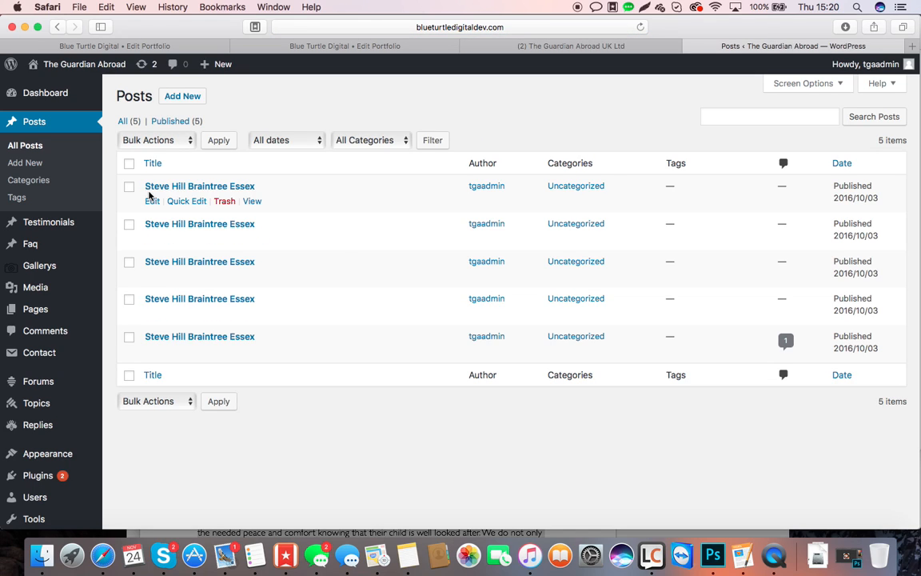
# Step: Open The Guardian Abroad site in a new tab and view the home page's welcome and Our Services sections
pyautogui.rightClick(117, 64)
pyautogui.click(129, 70)
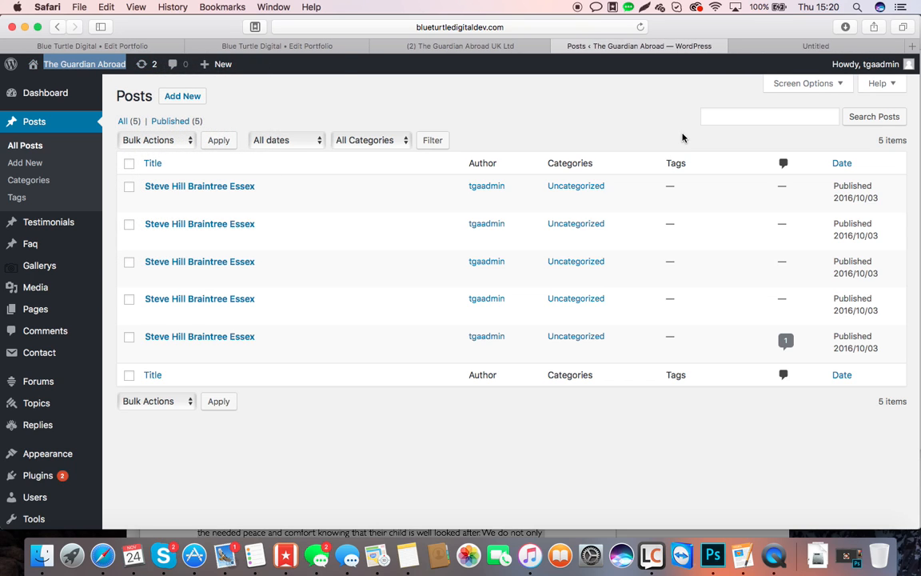
pyautogui.click(795, 46)
pyautogui.scroll(-5, 238, 184)
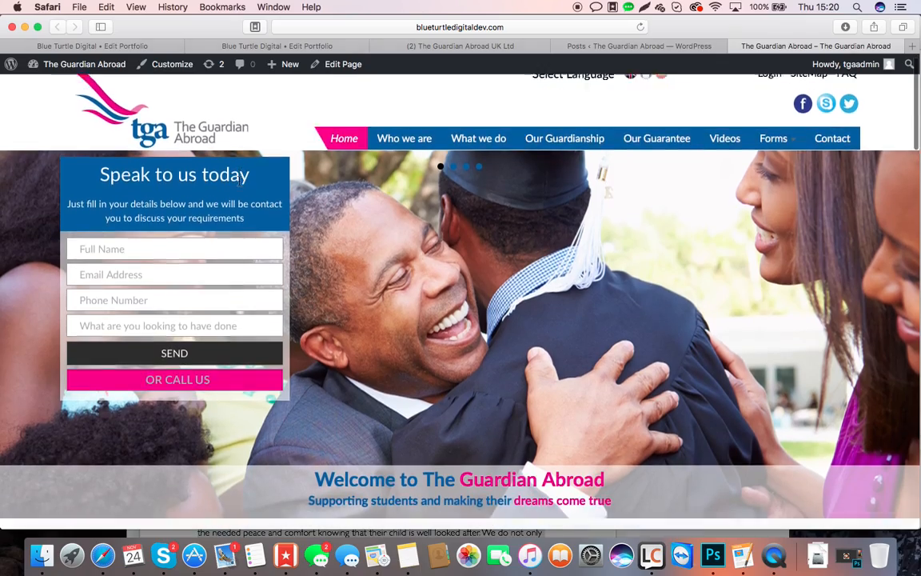
pyautogui.scroll(-10, 238, 183)
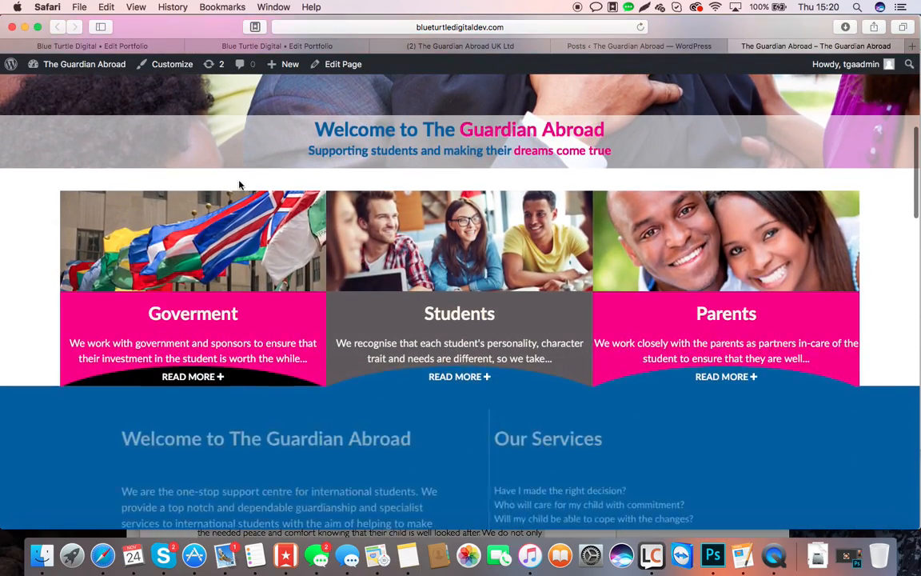
pyautogui.scroll(1, 238, 182)
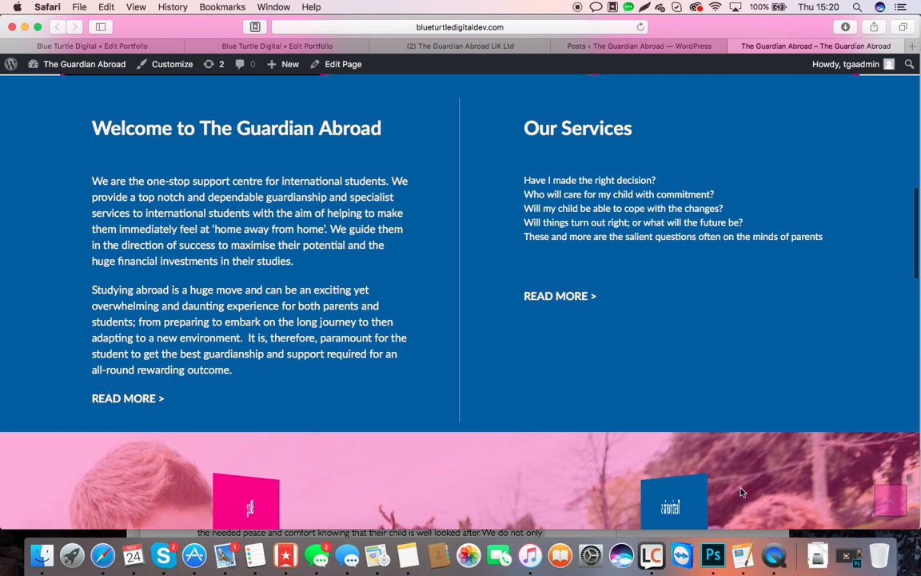
# Step: Check the home page welcome text against the TGA CONTENT document in Pages, and follow its Read More link in Safari
pyautogui.click(742, 554)
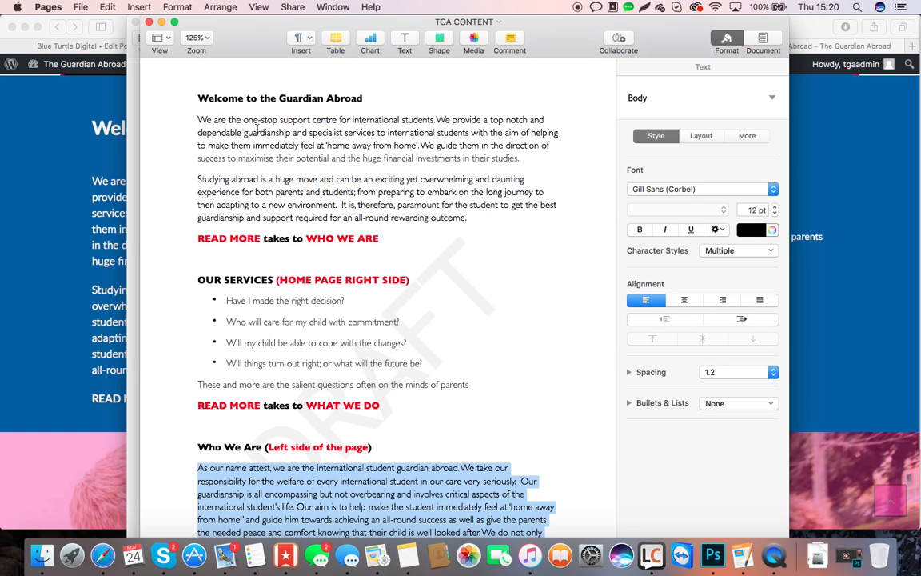
pyautogui.click(3, 261)
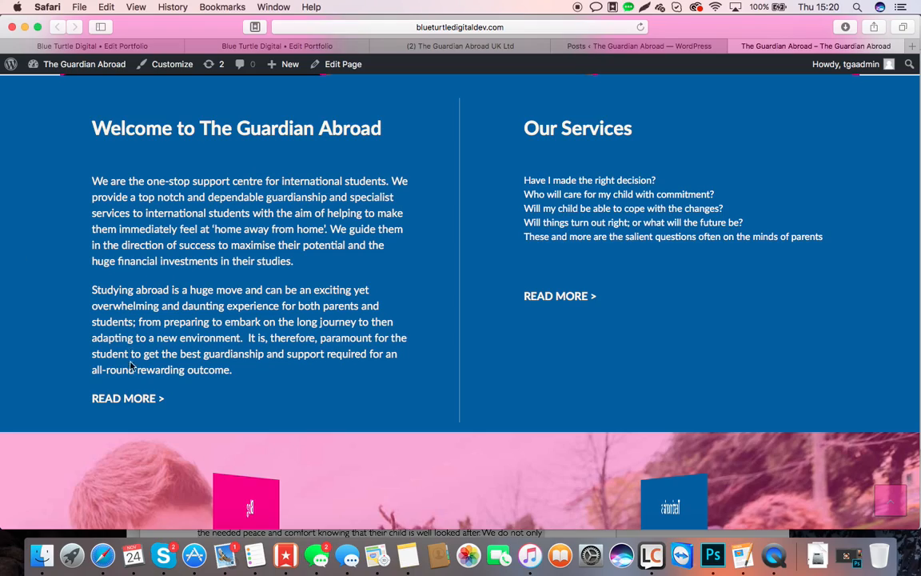
pyautogui.click(133, 402)
pyautogui.scroll(-5, 133, 401)
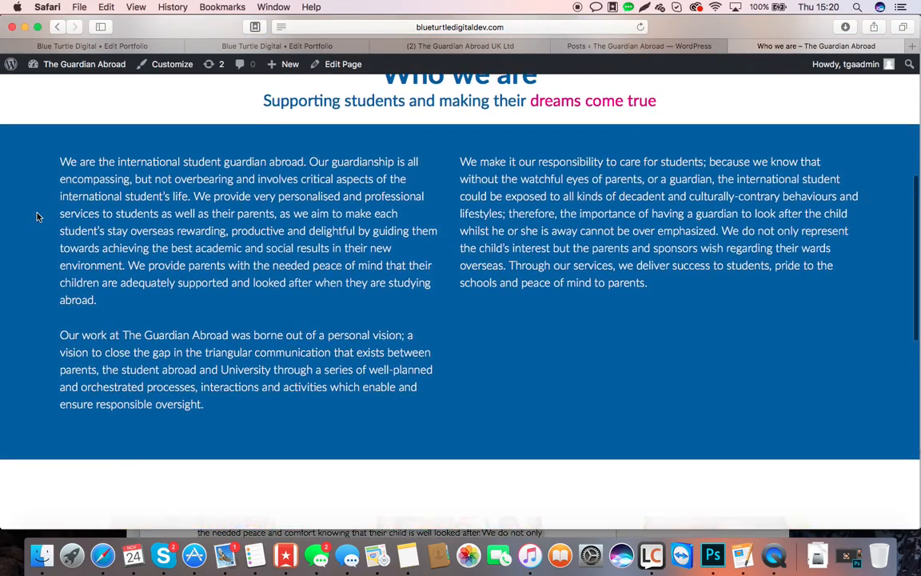
pyautogui.scroll(3, 36, 213)
# Step: Compare the live Who we are page text with the Who We Are section of the TGA CONTENT document in Pages
pyautogui.click(606, 47)
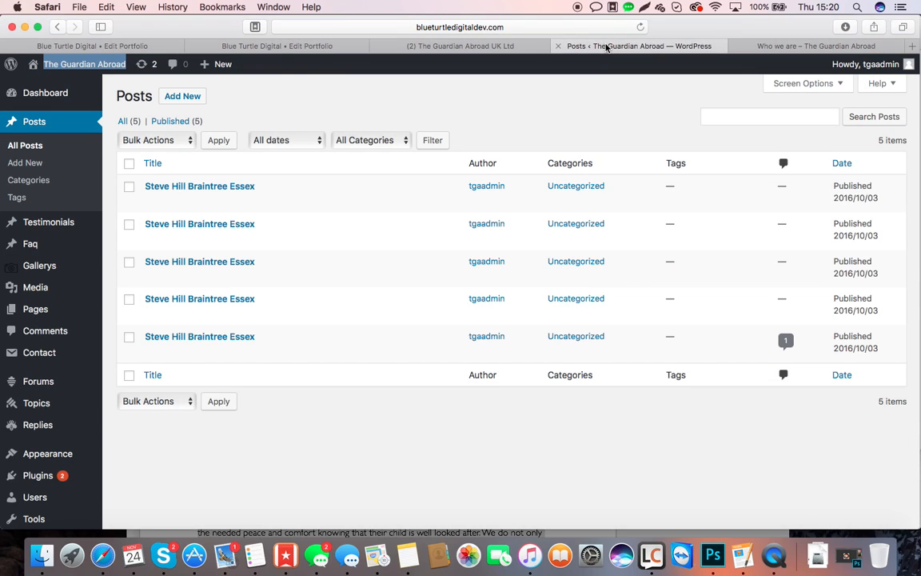
pyautogui.click(741, 46)
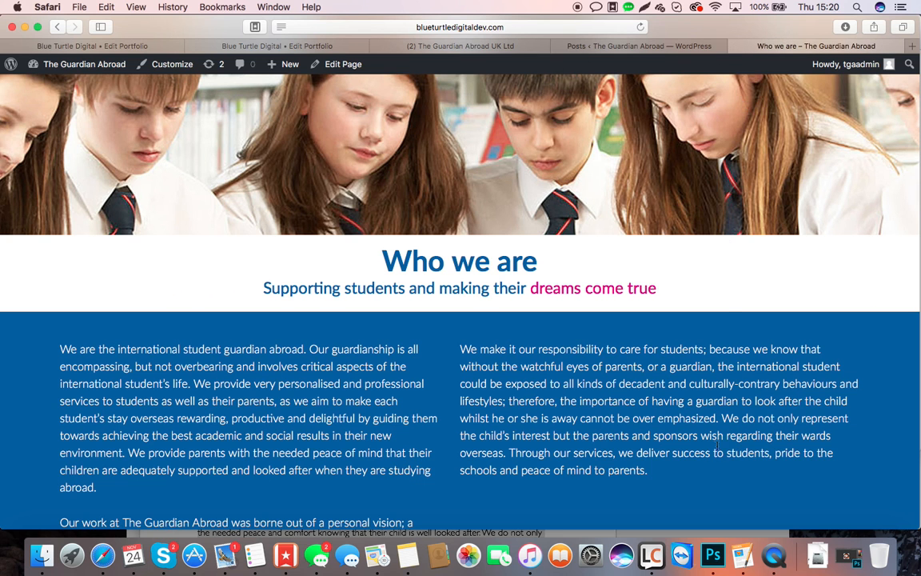
pyautogui.click(741, 555)
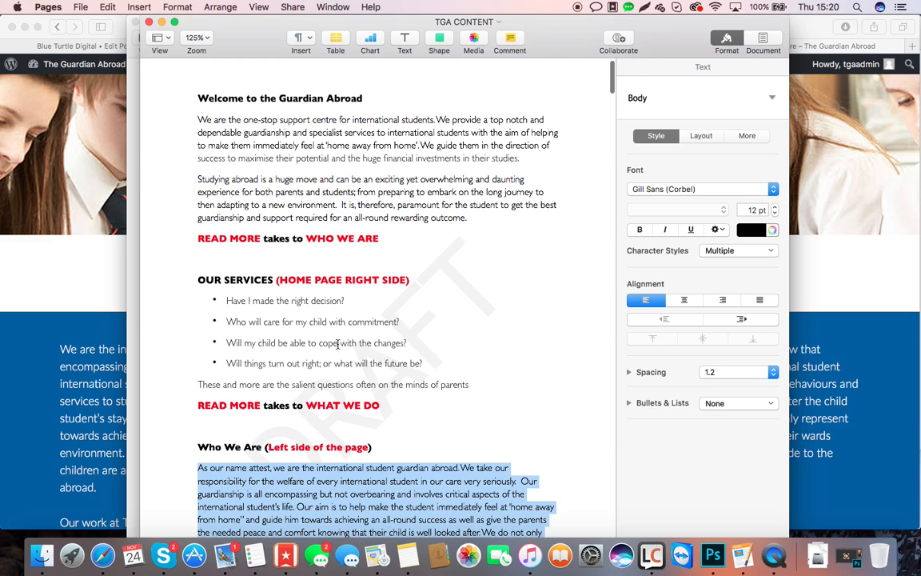
pyautogui.scroll(-5, 349, 323)
pyautogui.click(415, 295)
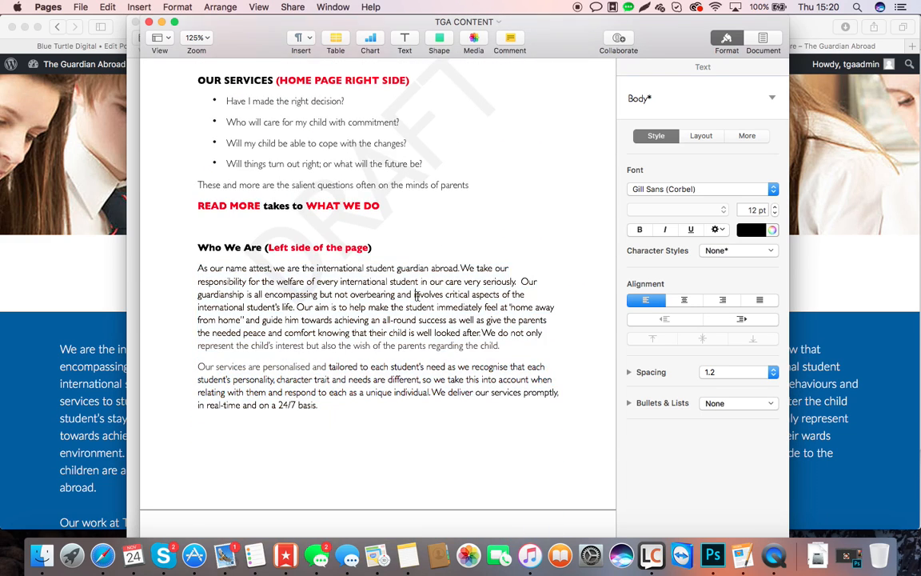
pyautogui.click(54, 290)
pyautogui.scroll(-5, 300, 339)
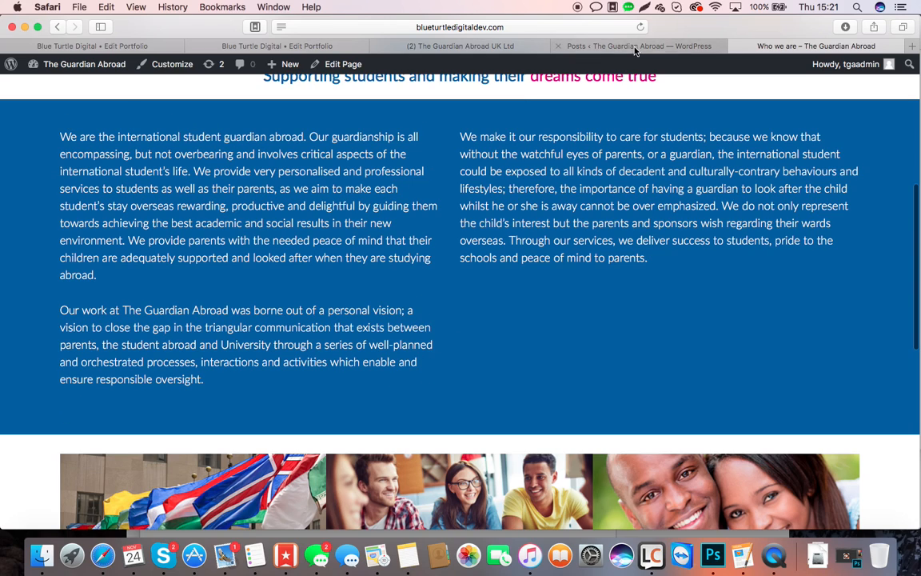
# Step: Open the Who we are page for editing from the WordPress pages list
pyautogui.click(570, 44)
pyautogui.click(41, 308)
pyautogui.scroll(-10, 238, 307)
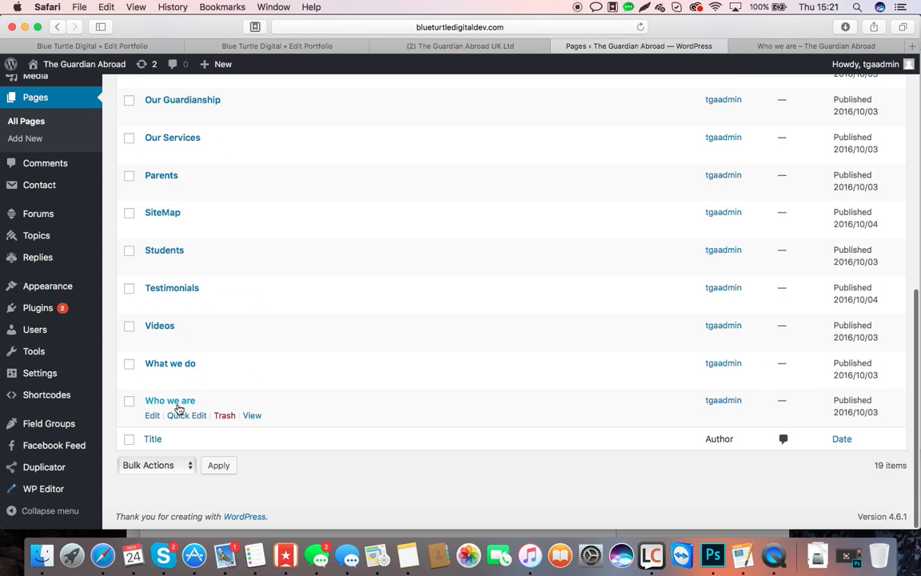
pyautogui.click(177, 405)
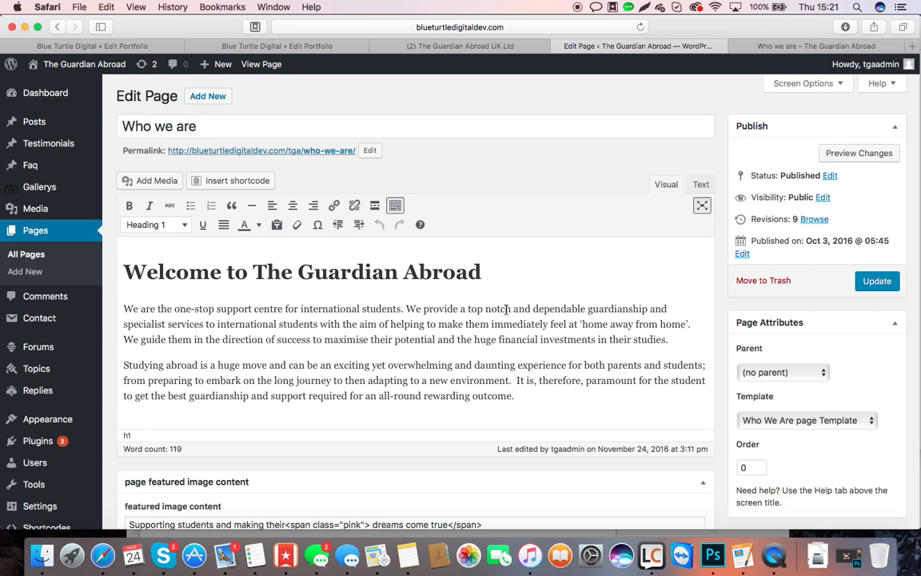
pyautogui.scroll(-3, 505, 307)
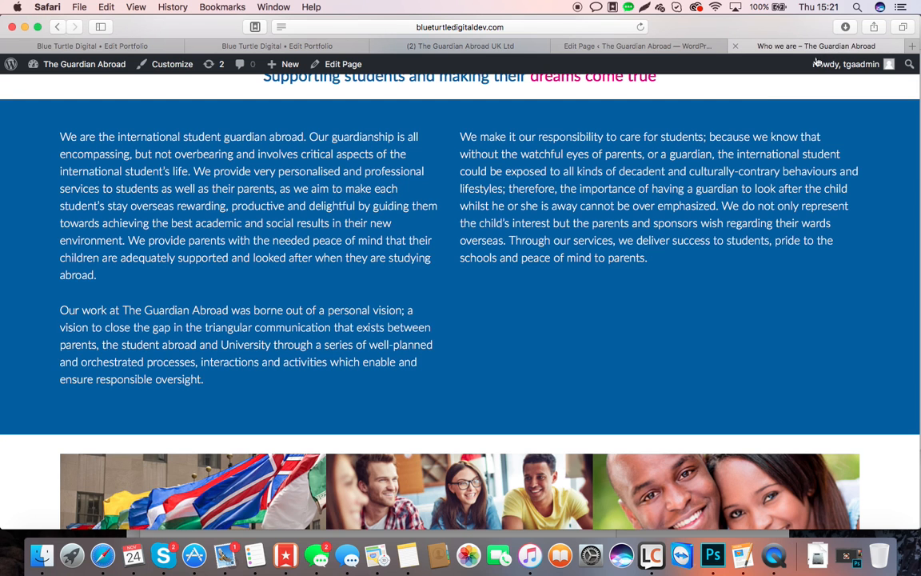
# Step: Compare the page editor with the live site, and follow the home page's welcome Read More link to the Who we are text
pyautogui.click(749, 45)
pyautogui.click(656, 45)
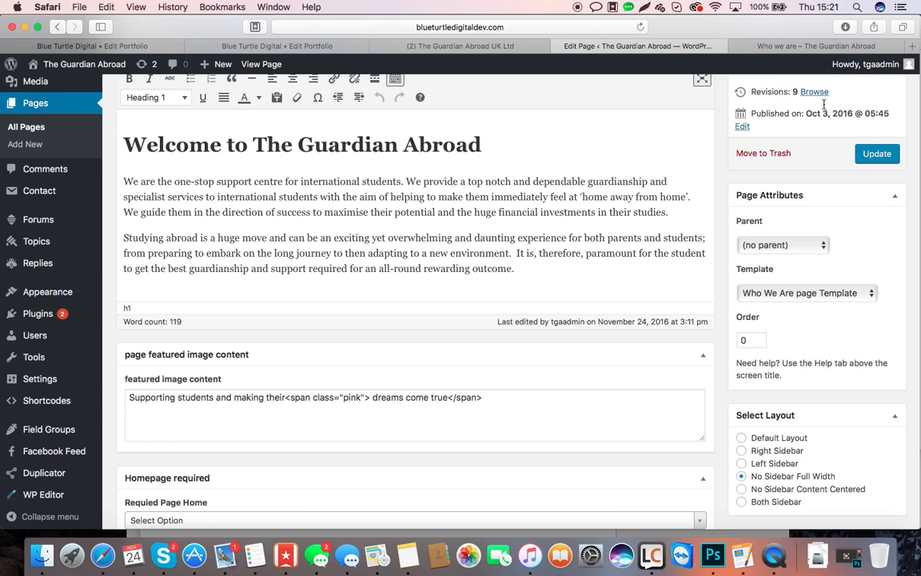
pyautogui.click(816, 46)
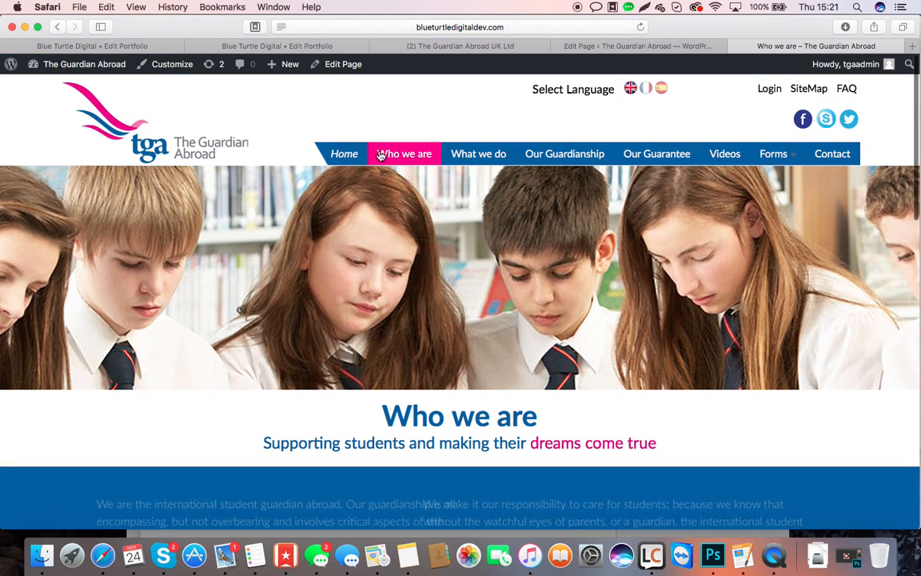
pyautogui.click(344, 153)
pyautogui.scroll(-5, 318, 314)
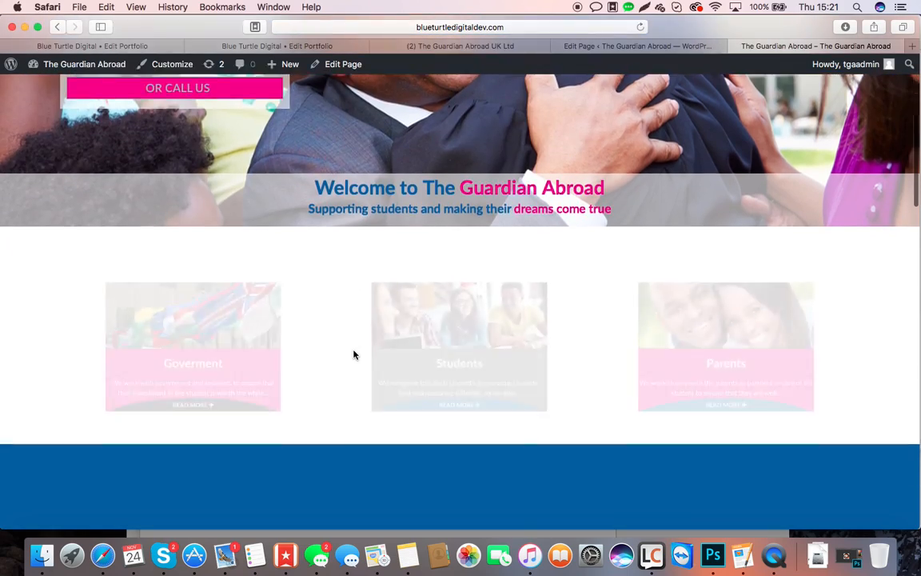
pyautogui.scroll(-4, 354, 354)
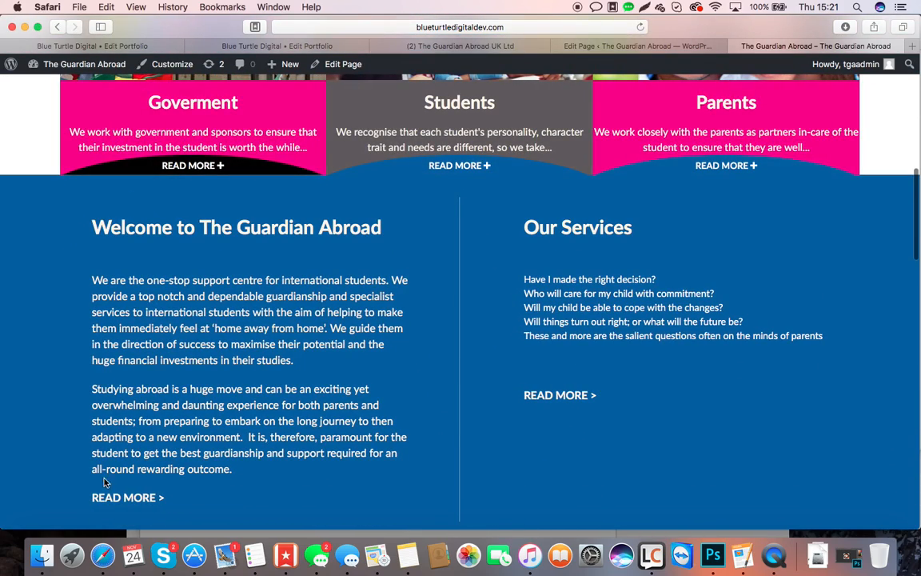
pyautogui.click(140, 499)
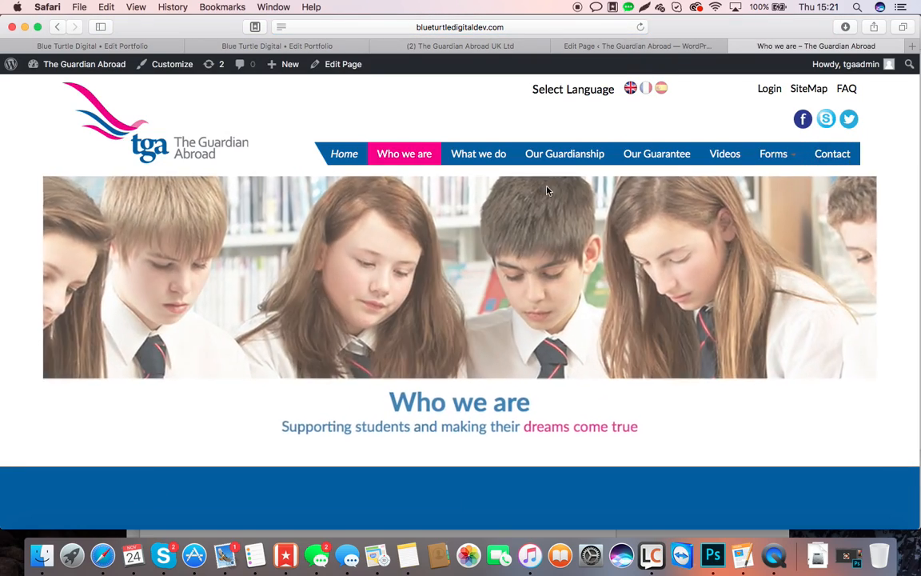
pyautogui.scroll(-4, 545, 240)
# Step: Locate the first and second half div content fields in the Who we are page editor and compare them with the live page's two columns
pyautogui.click(639, 46)
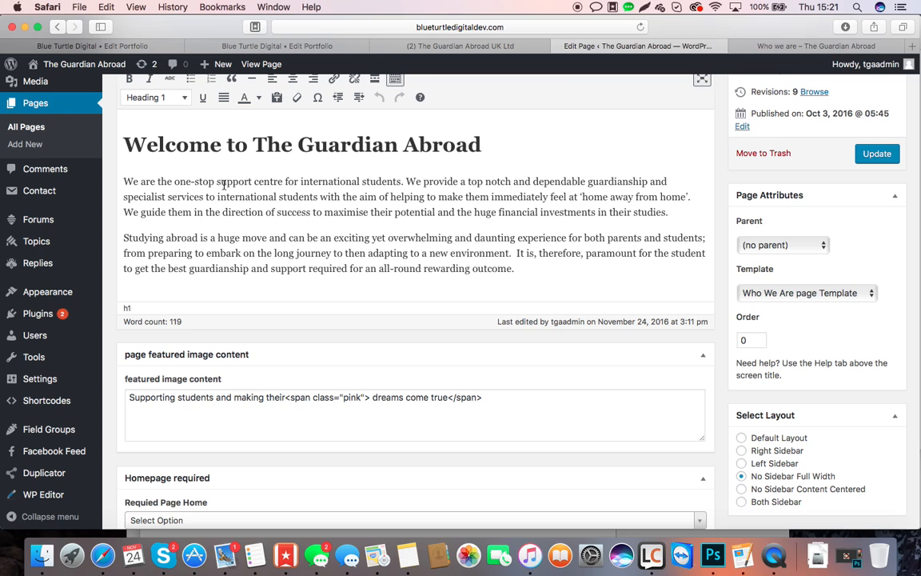
pyautogui.scroll(-3, 410, 209)
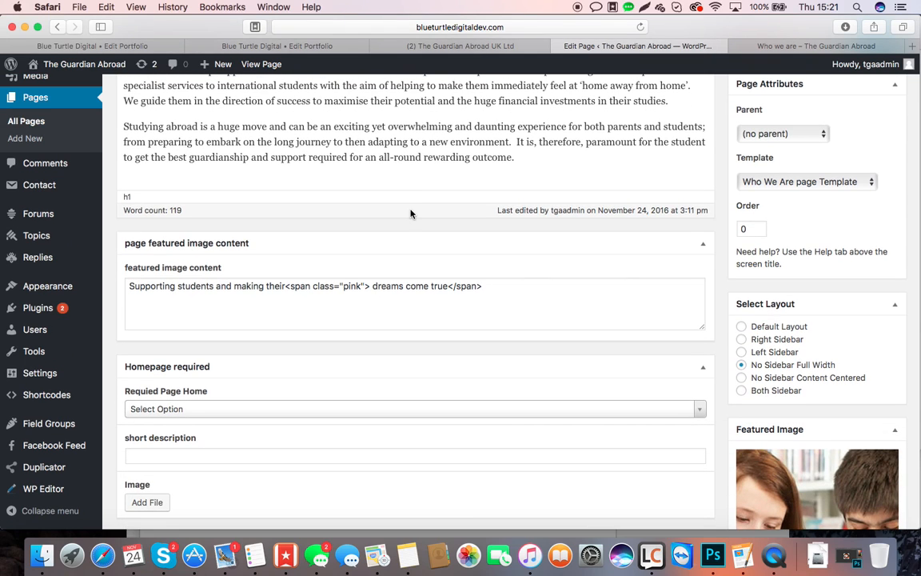
pyautogui.click(806, 48)
pyautogui.click(692, 46)
pyautogui.scroll(-8, 540, 233)
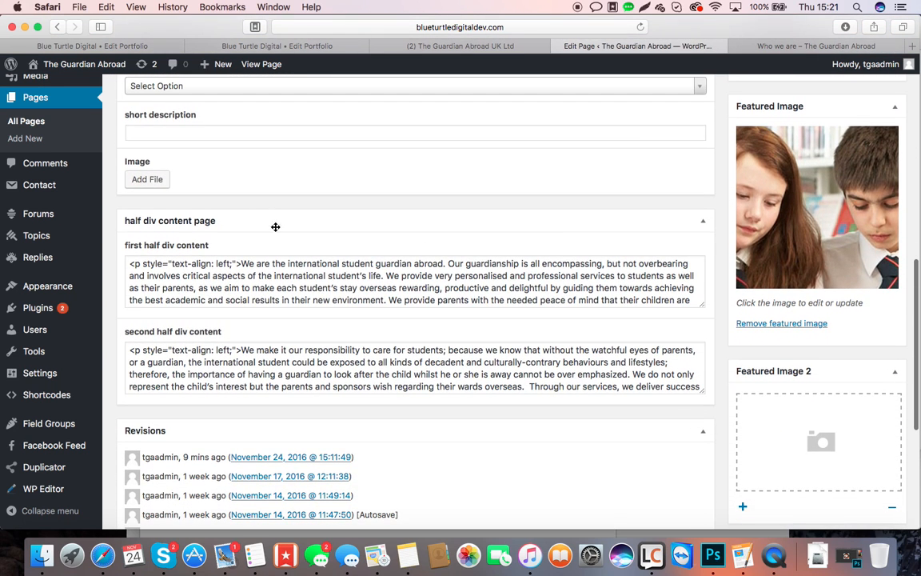
pyautogui.click(789, 48)
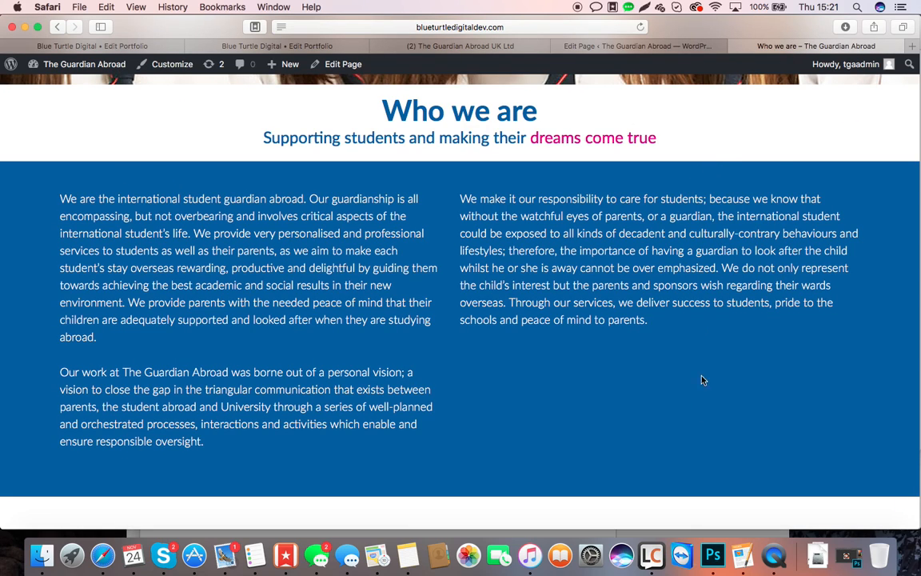
pyautogui.click(626, 44)
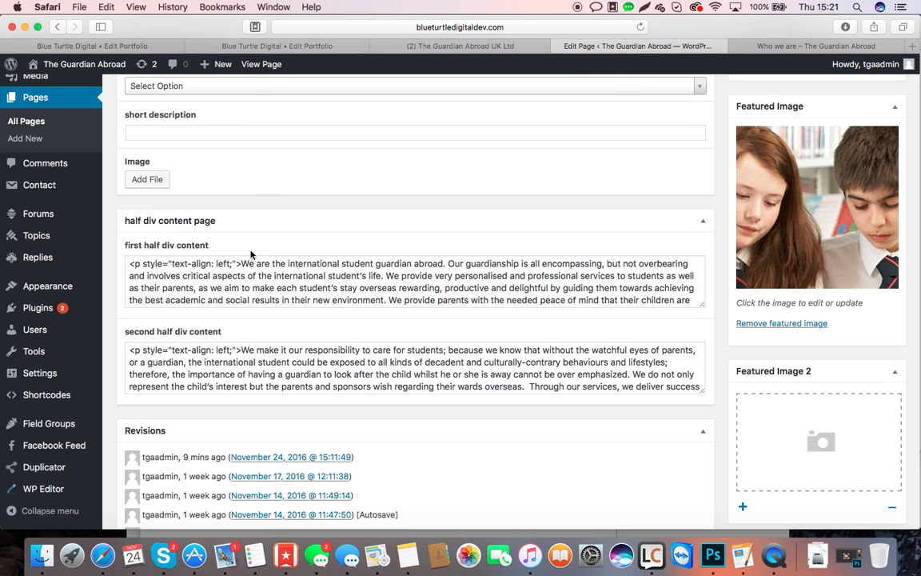
# Step: Examine the text between the paragraph tags in the first half div content field
pyautogui.scroll(-3, 254, 288)
pyautogui.scroll(3, 248, 276)
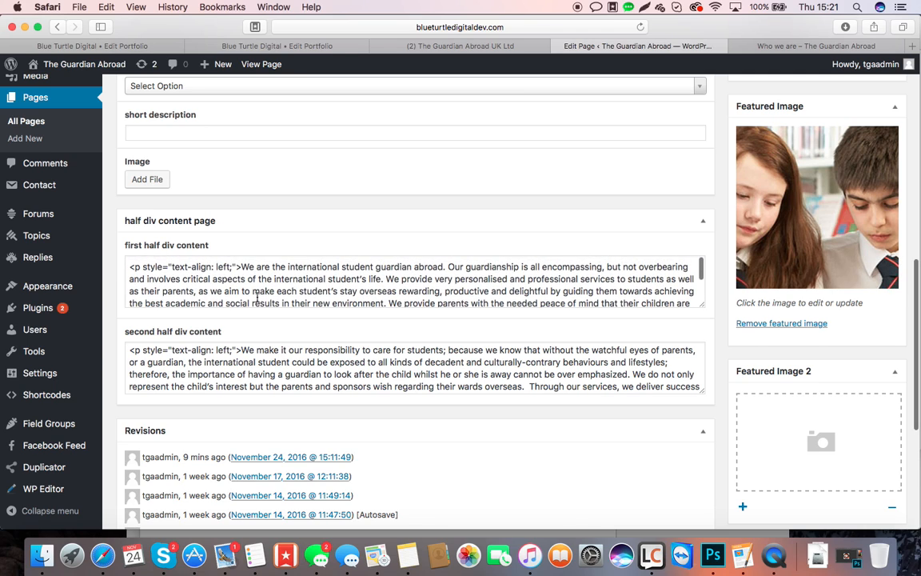
pyautogui.moveTo(243, 264); pyautogui.dragTo(222, 303)
pyautogui.scroll(3, 222, 303)
pyautogui.moveTo(129, 265); pyautogui.dragTo(221, 304)
pyautogui.click(241, 265)
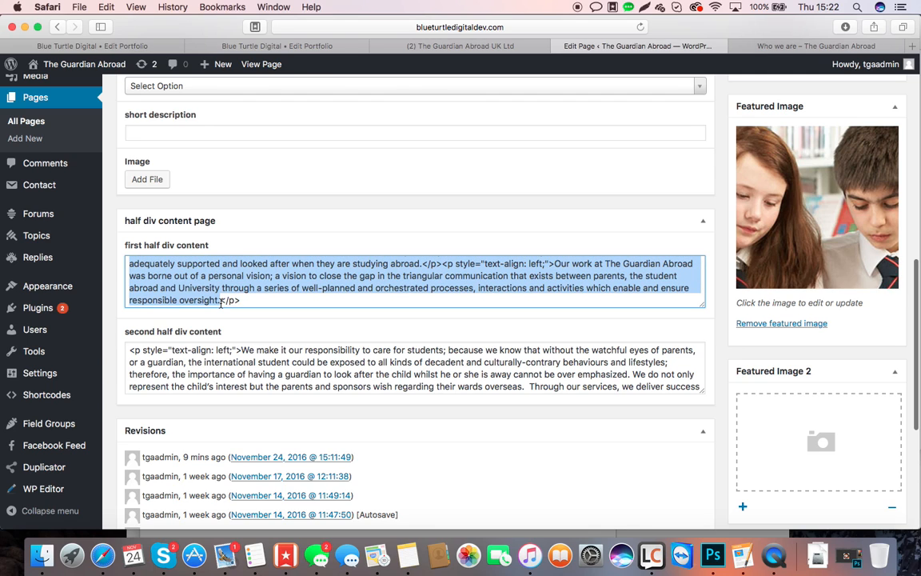
# Step: Switch to the TGA CONTENT document in Pages and copy the two paragraphs under Who We Are
pyautogui.click(742, 555)
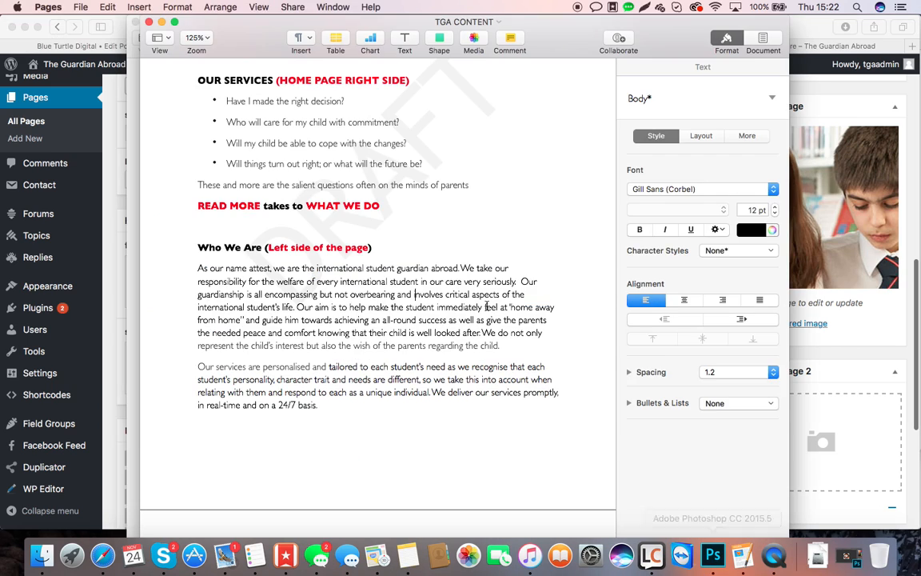
pyautogui.moveTo(194, 269); pyautogui.dragTo(390, 331)
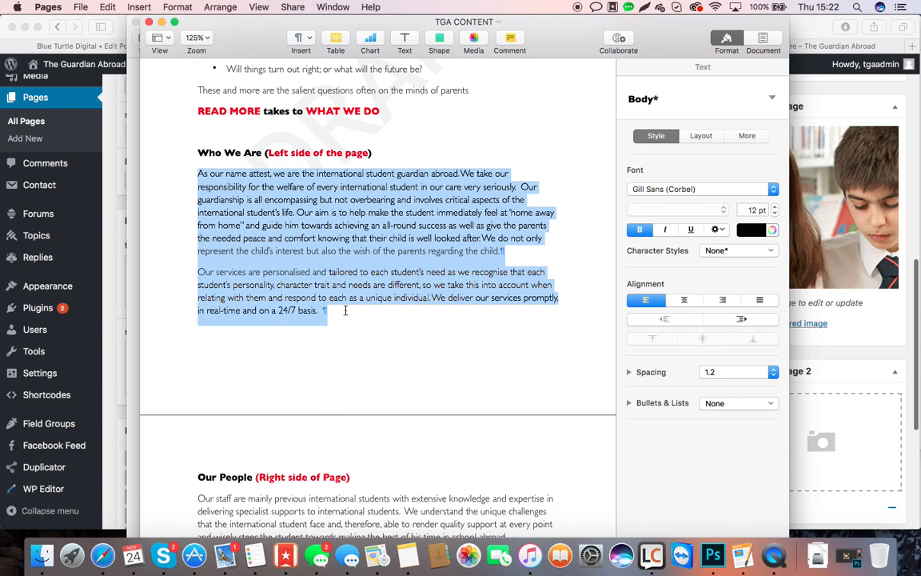
pyautogui.press('super+b')
pyautogui.rightClick(317, 178)
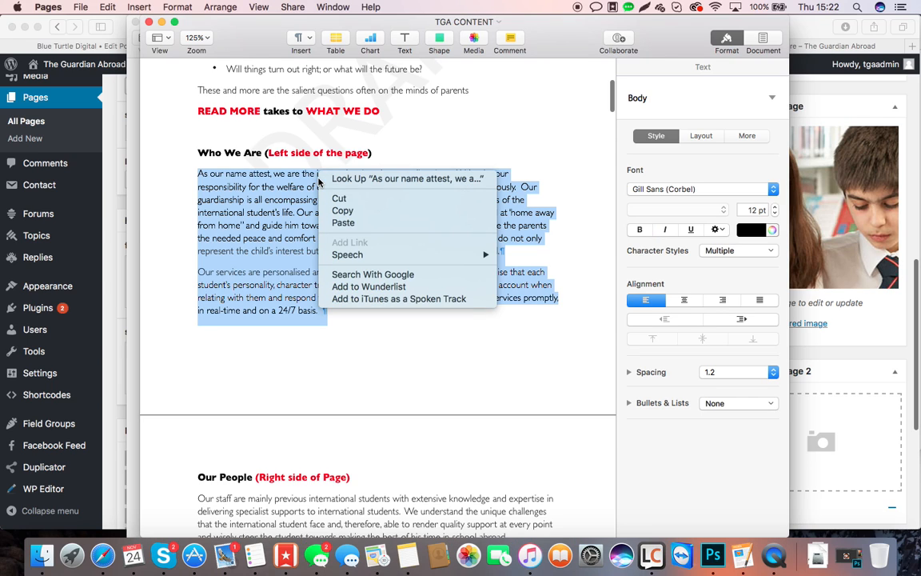
pyautogui.click(336, 191)
# Step: Back in Safari, replace the first half div content text inside the paragraph tags with the copied Who We Are text
pyautogui.click(106, 263)
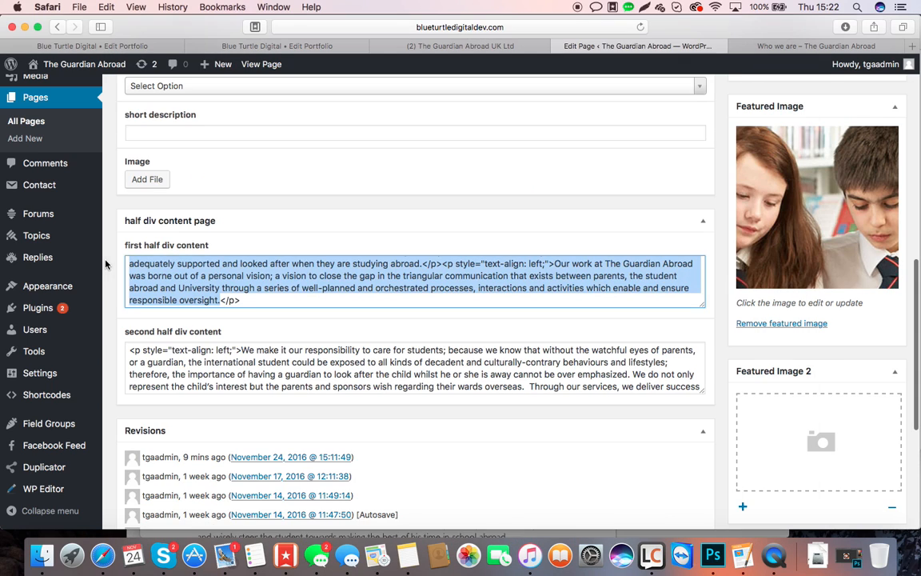
pyautogui.click(227, 300)
pyautogui.scroll(5, 214, 295)
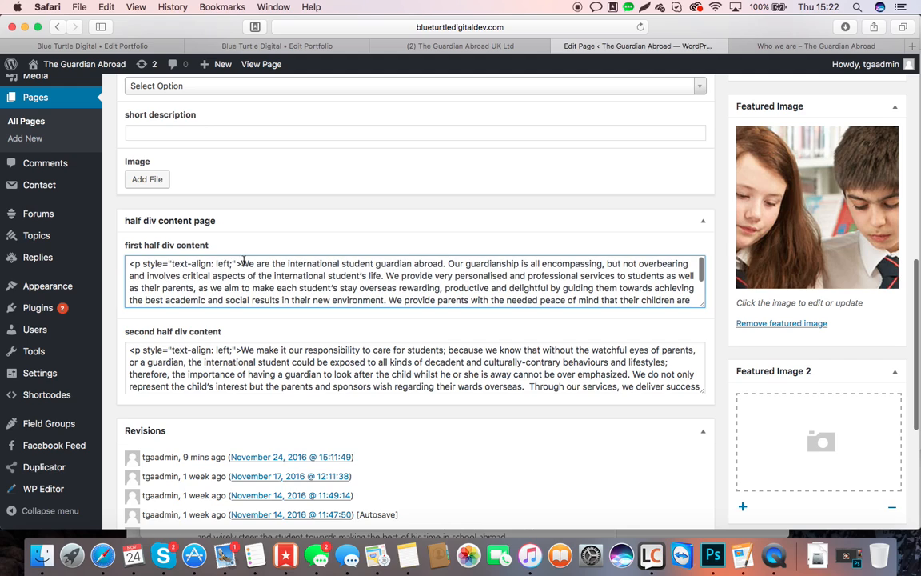
pyautogui.moveTo(241, 262); pyautogui.dragTo(221, 301)
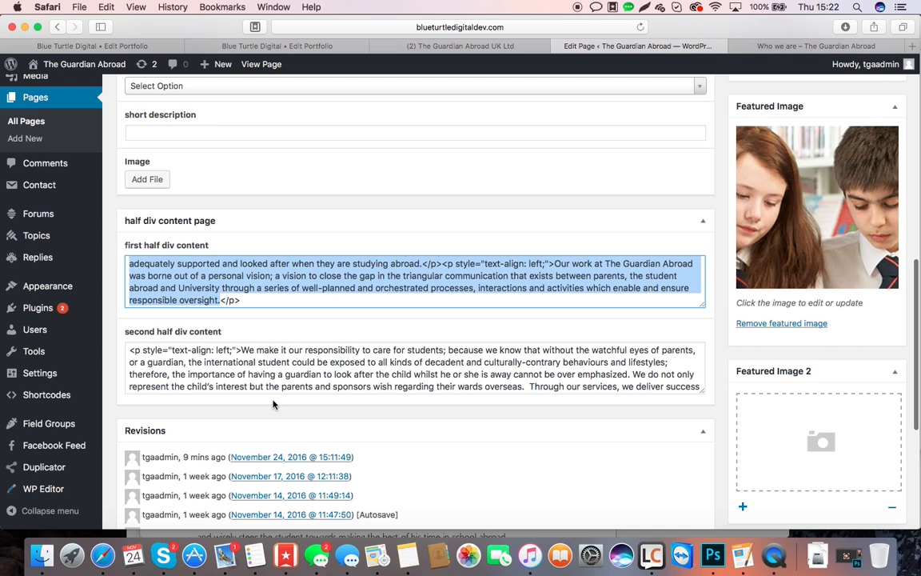
pyautogui.rightClick(183, 273)
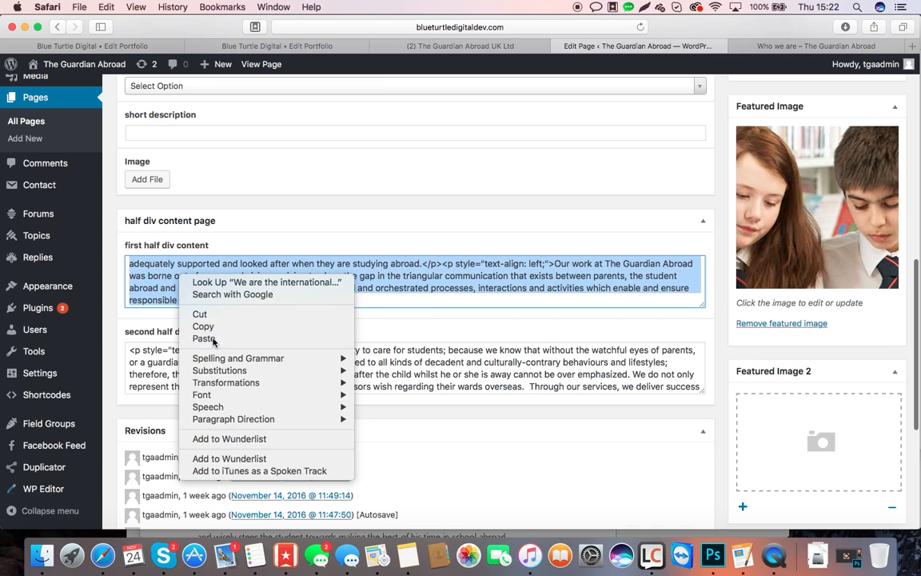
pyautogui.click(213, 341)
pyautogui.scroll(1, 301, 306)
pyautogui.scroll(5, 301, 306)
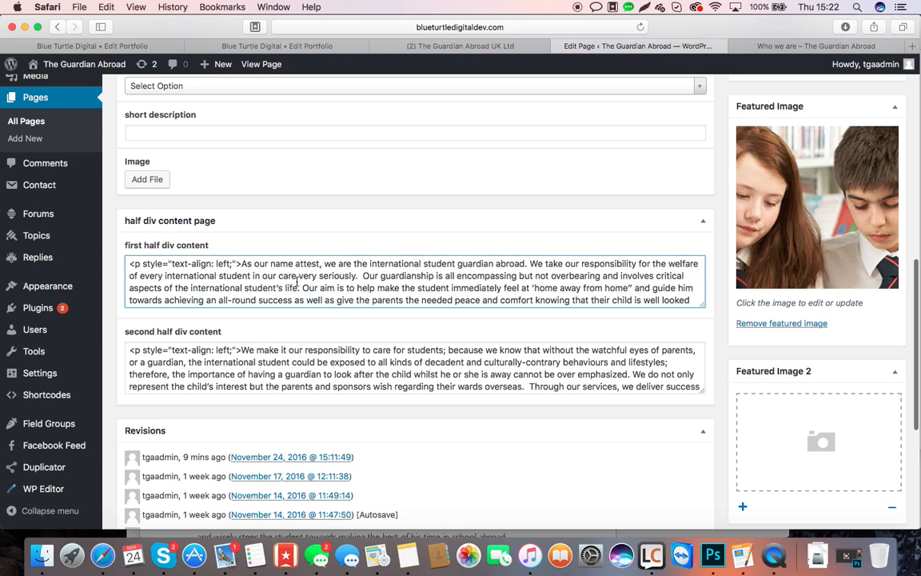
pyautogui.scroll(-5, 327, 303)
pyautogui.scroll(5, 327, 302)
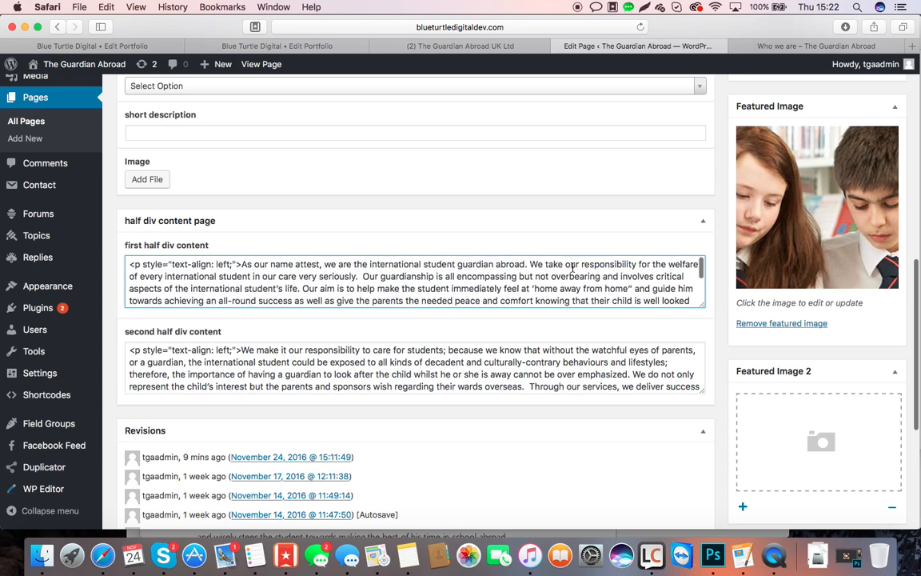
# Step: Check the live page's second column and copy the Our People paragraph from the TGA CONTENT document in Pages
pyautogui.scroll(-3, 197, 349)
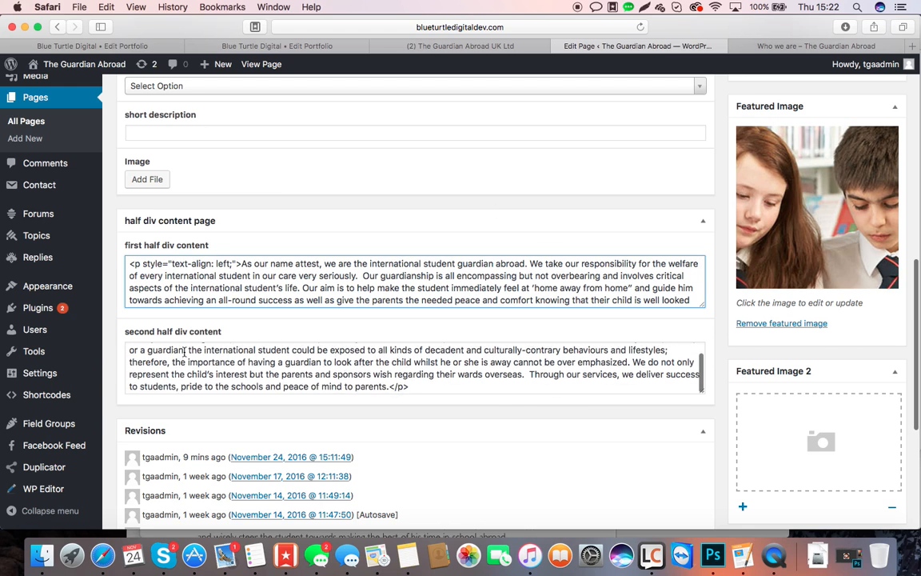
pyautogui.click(774, 46)
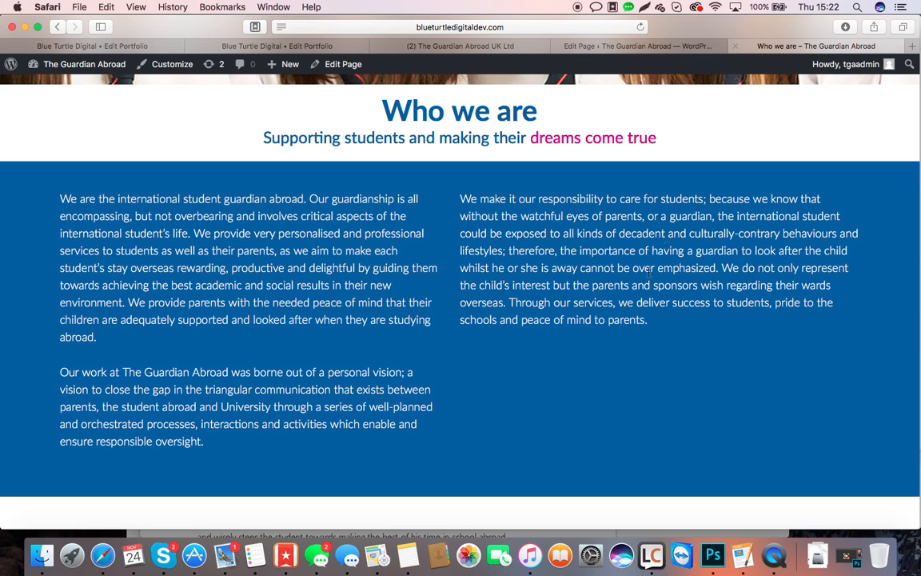
pyautogui.click(634, 45)
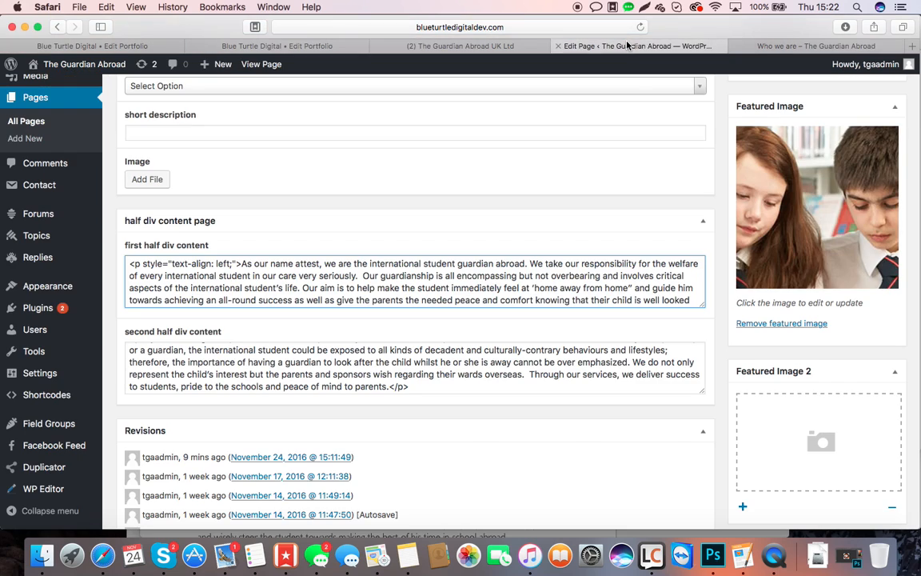
pyautogui.click(743, 555)
pyautogui.scroll(-5, 363, 340)
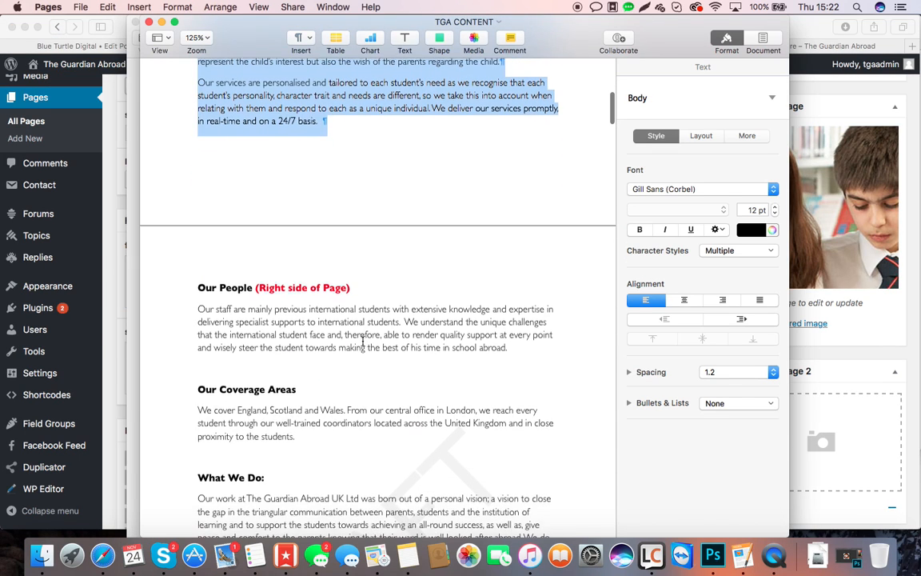
pyautogui.moveTo(195, 307); pyautogui.dragTo(529, 347)
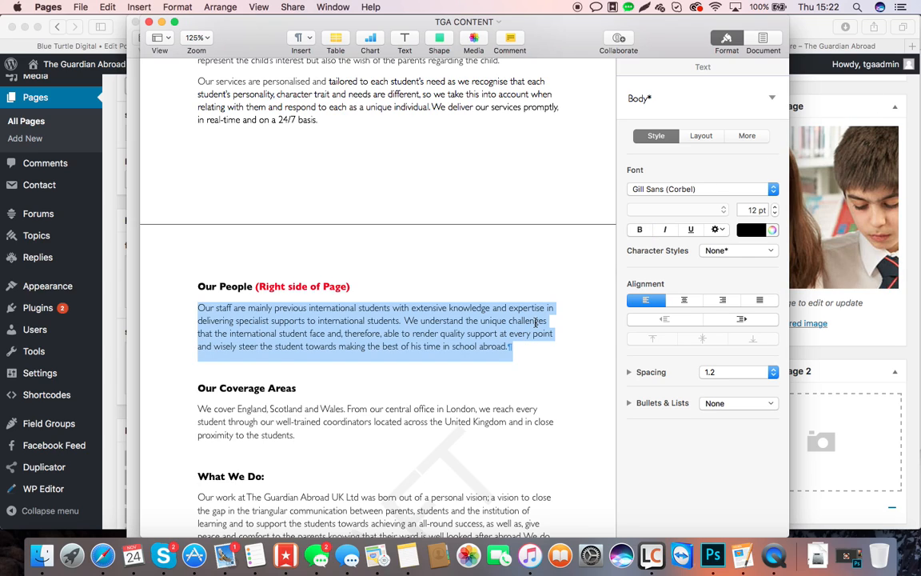
pyautogui.rightClick(289, 291)
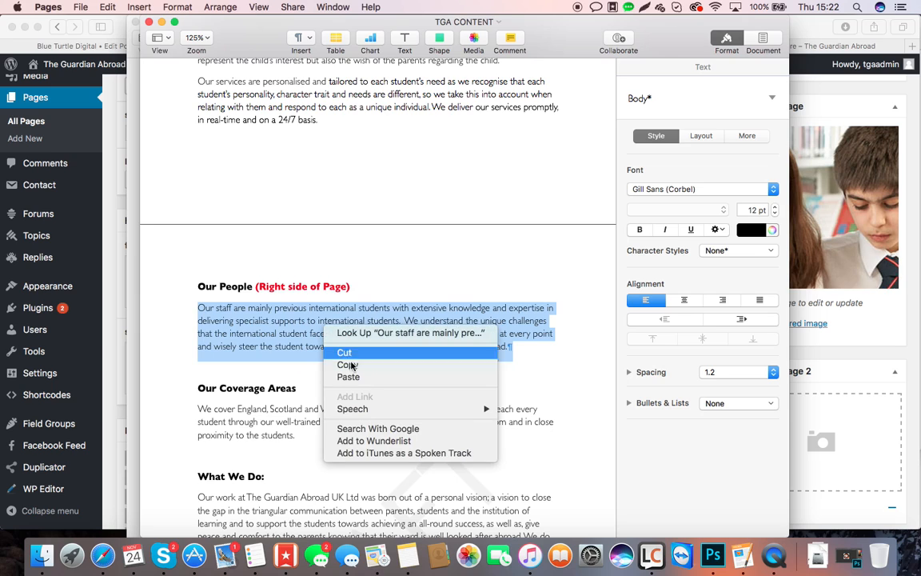
pyautogui.click(320, 331)
# Step: Back in Safari, replace the second half div content text inside the paragraph tags with the copied Our People paragraph
pyautogui.click(102, 554)
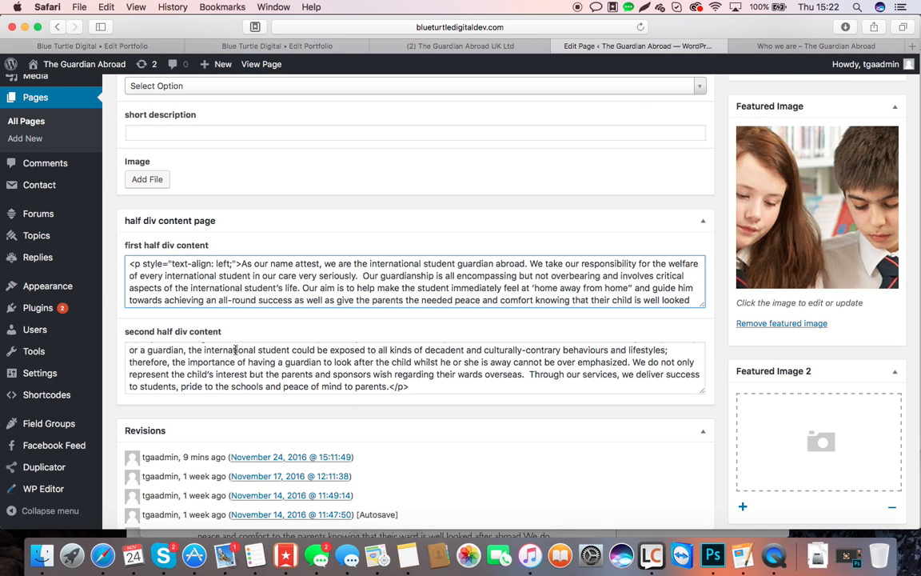
pyautogui.scroll(2, 293, 362)
pyautogui.moveTo(240, 349); pyautogui.dragTo(410, 465)
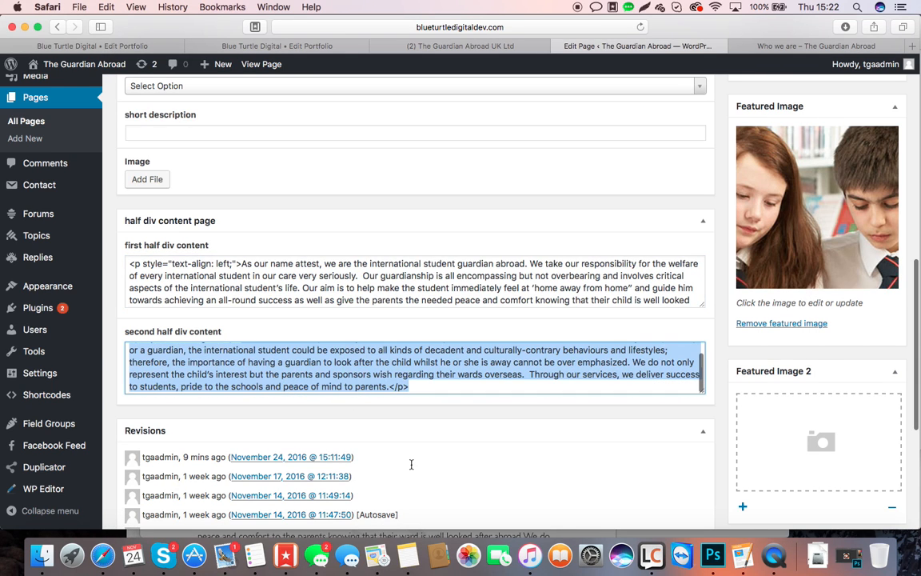
pyautogui.moveTo(390, 405); pyautogui.dragTo(390, 386)
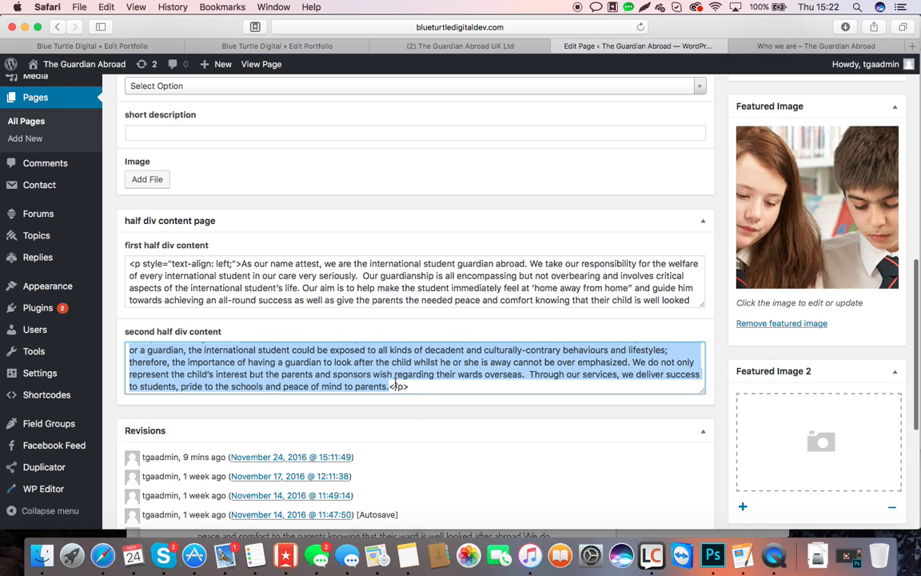
pyautogui.scroll(3, 237, 351)
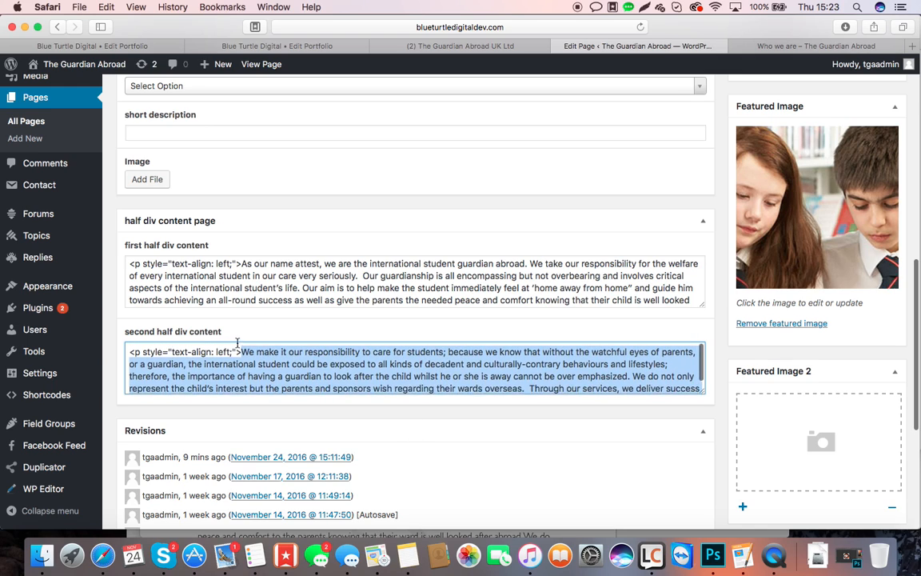
pyautogui.rightClick(293, 383)
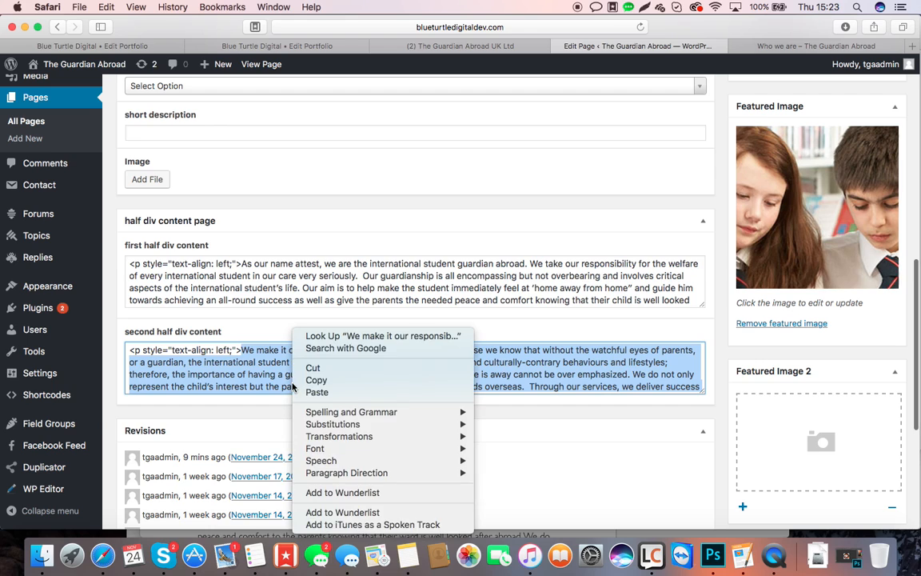
pyautogui.click(319, 390)
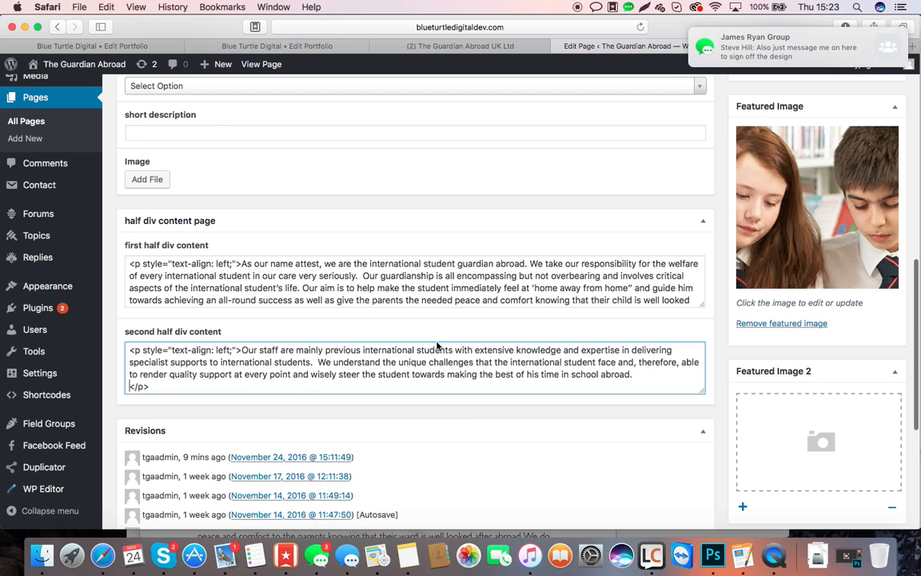
# Step: Save the edited Who we are page as an update to the published version
pyautogui.scroll(1, 521, 360)
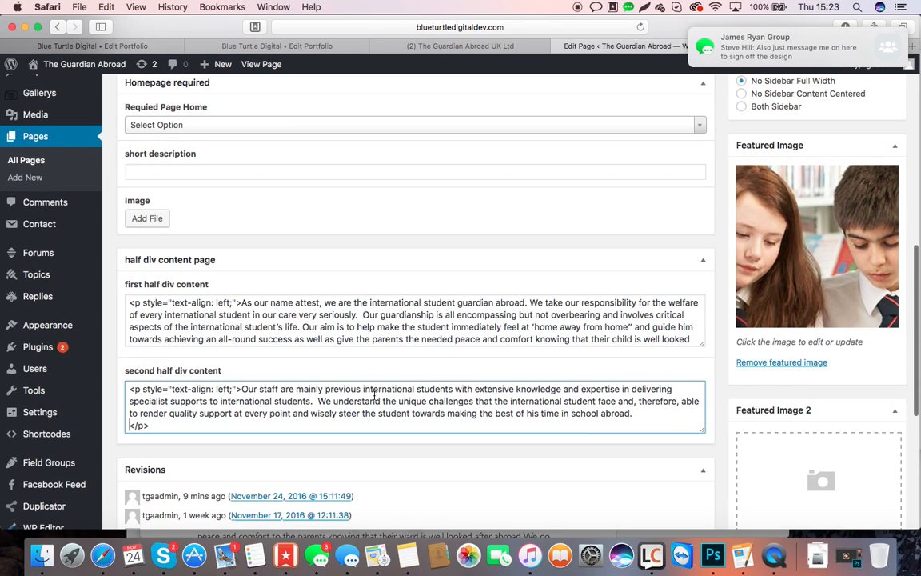
pyautogui.scroll(-2, 378, 401)
pyautogui.scroll(10, 889, 220)
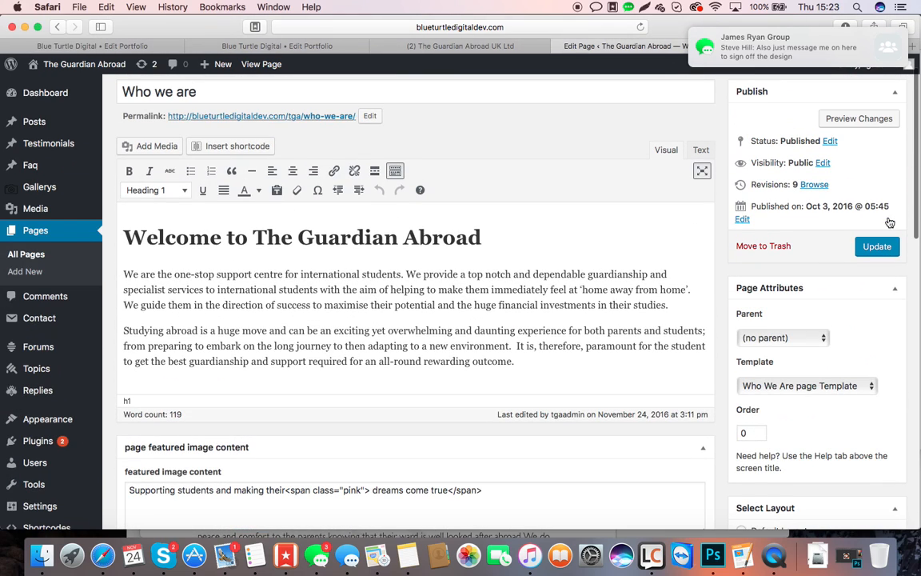
pyautogui.click(877, 246)
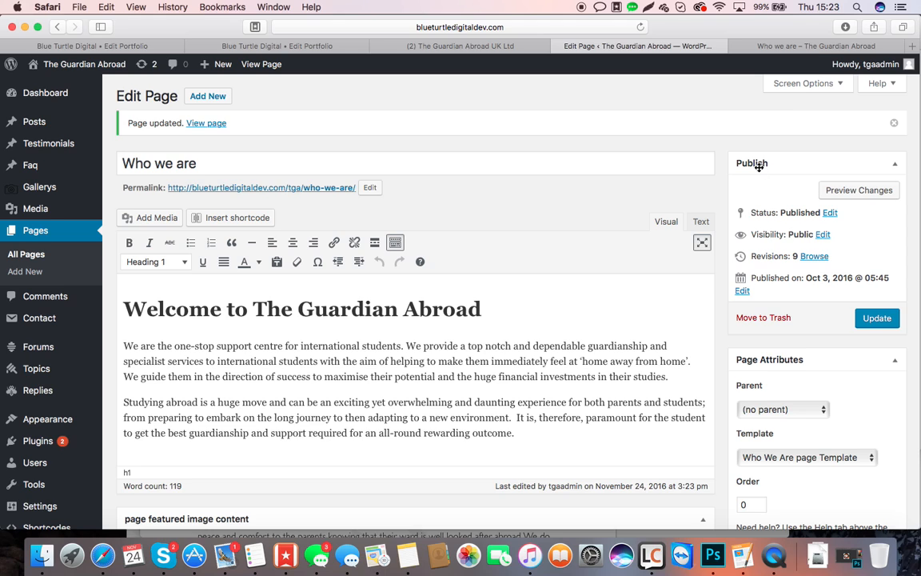
# Step: Reload the live Who we are page and check the text in both columns
pyautogui.click(817, 47)
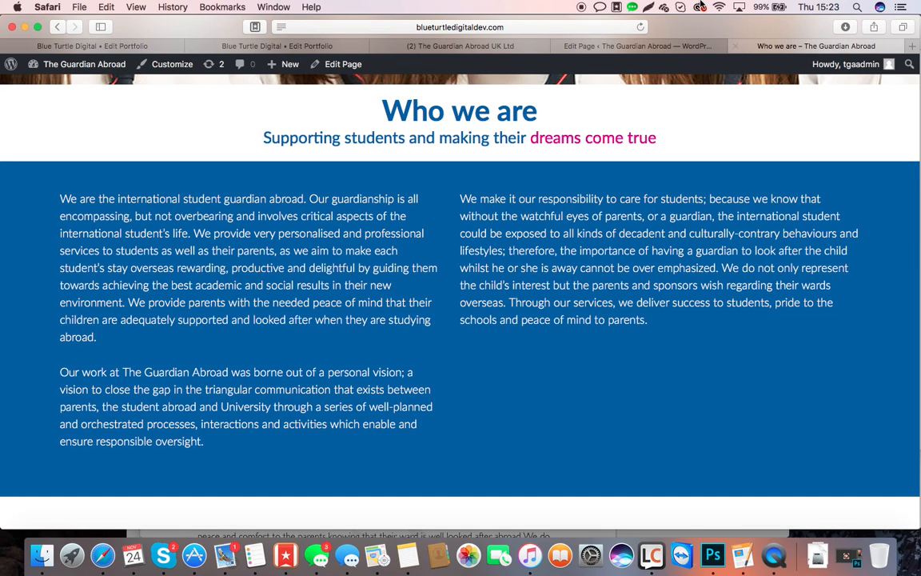
pyautogui.click(640, 28)
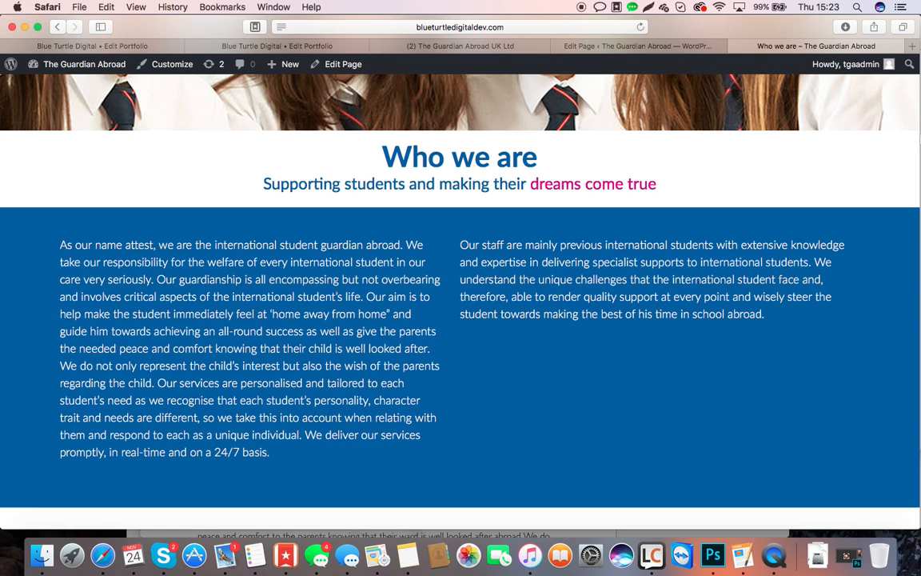
pyautogui.scroll(5, 481, 218)
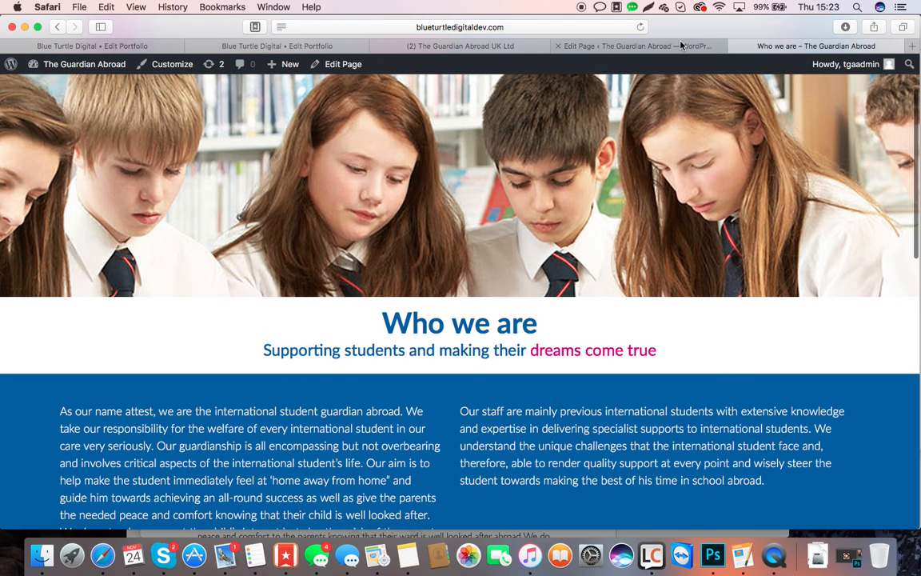
# Step: Compare the featured image content field with the live page's tagline, highlighting the opening <span class="pink"> tag
pyautogui.click(615, 44)
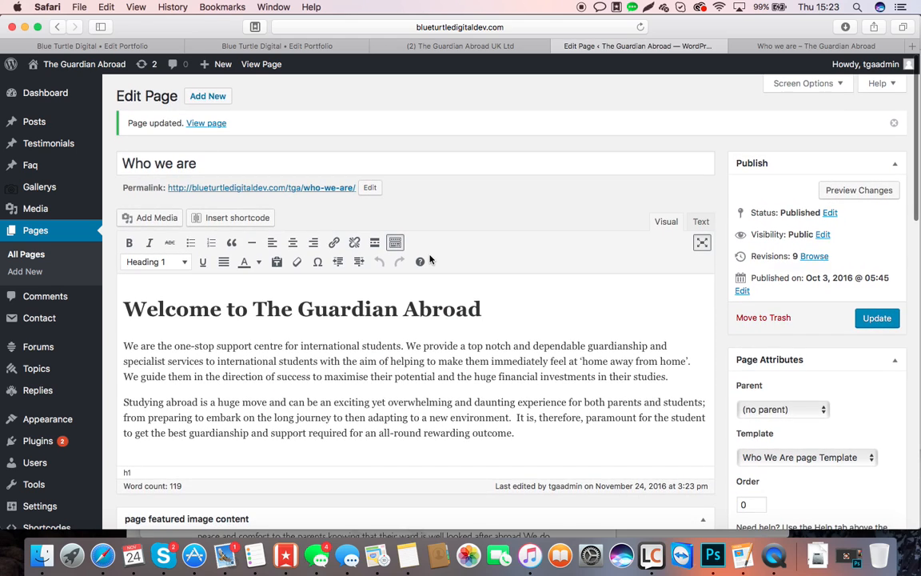
pyautogui.scroll(-5, 434, 214)
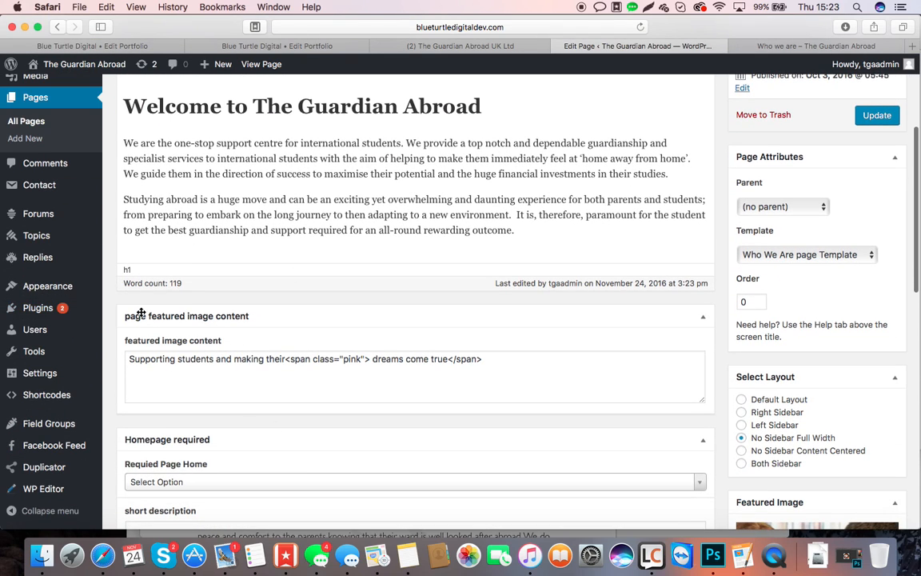
pyautogui.moveTo(152, 358); pyautogui.dragTo(513, 364)
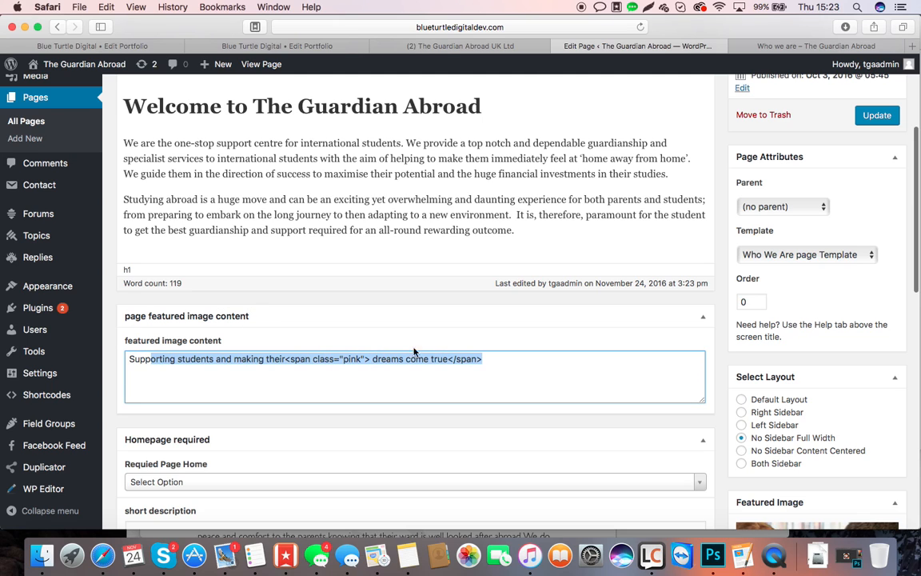
pyautogui.click(749, 47)
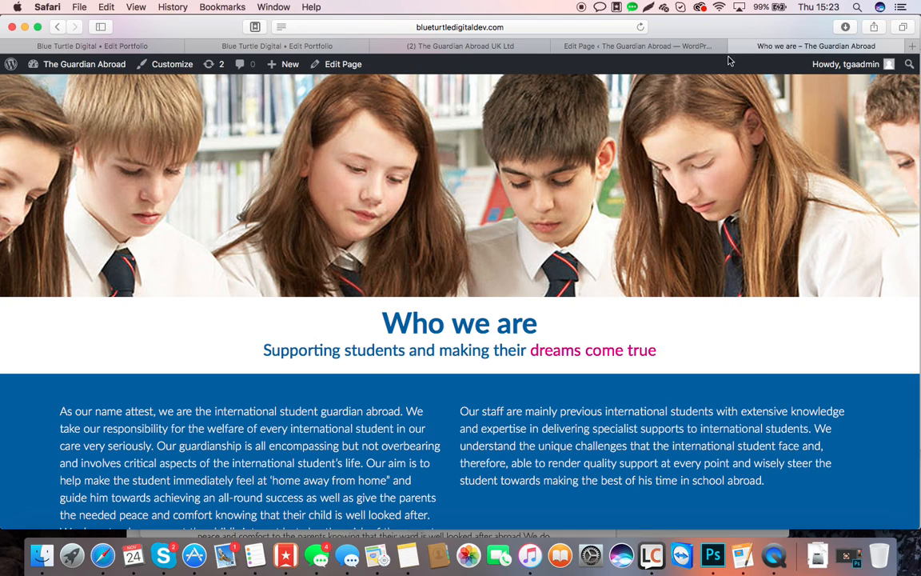
pyautogui.click(705, 47)
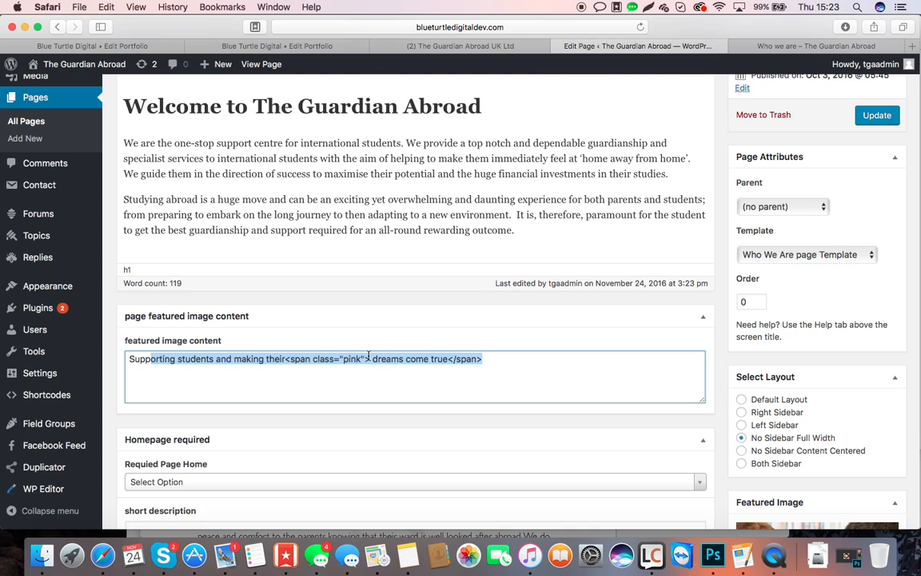
pyautogui.click(371, 379)
pyautogui.moveTo(285, 361); pyautogui.dragTo(367, 360)
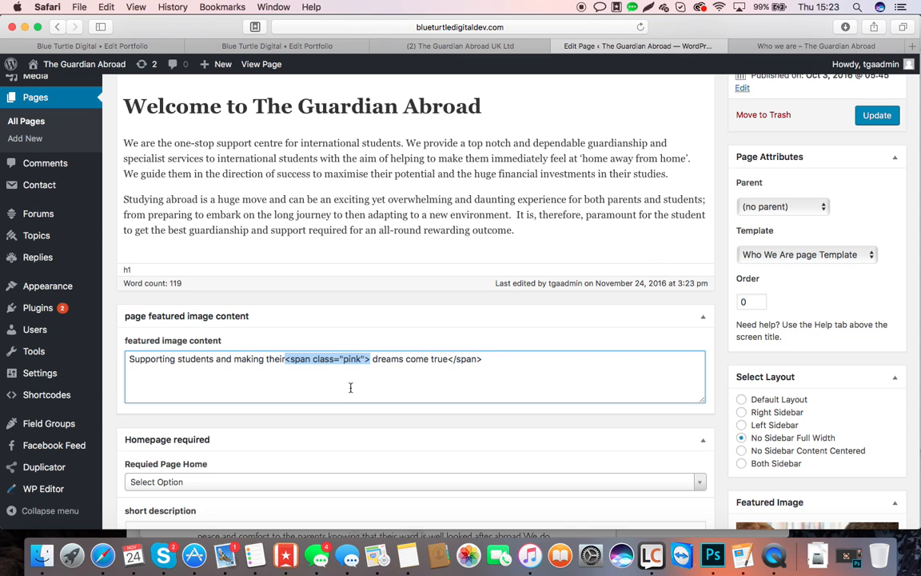
# Step: Check the pink tagline text on the live Who we are page and review the editor's half div content fields
pyautogui.click(872, 46)
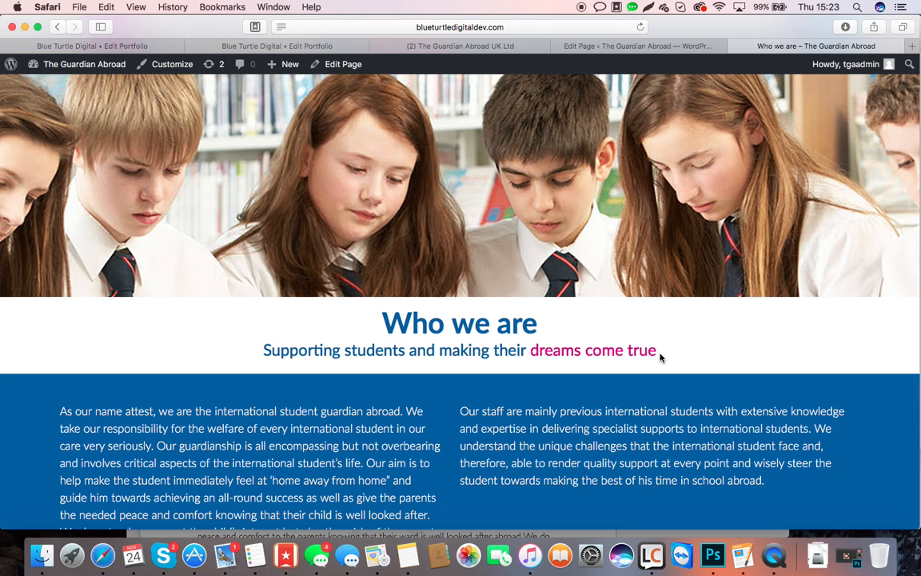
pyautogui.click(630, 47)
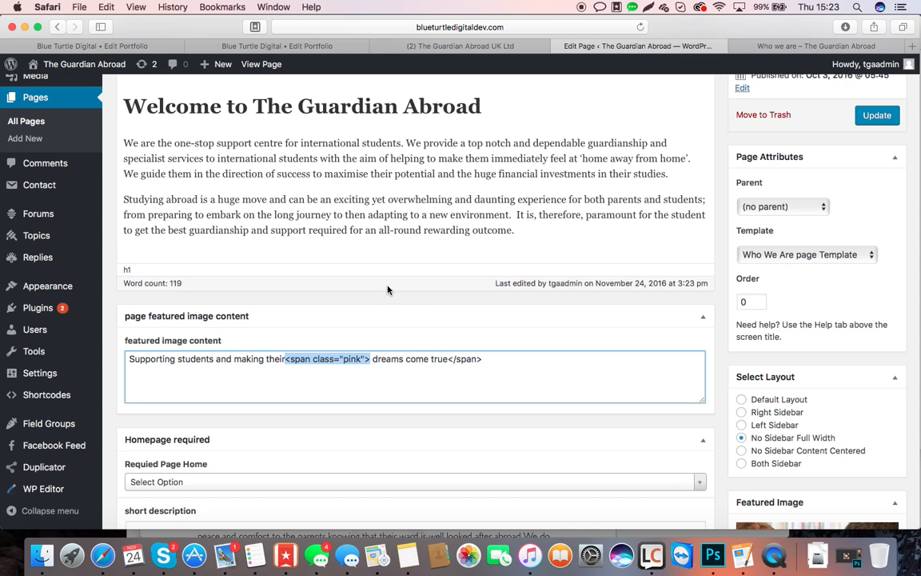
pyautogui.scroll(-10, 388, 336)
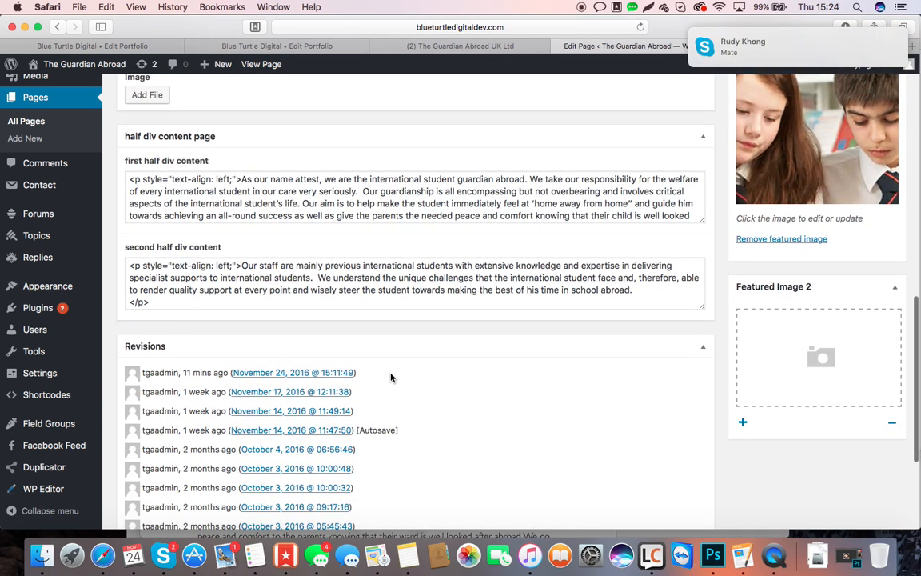
pyautogui.scroll(2, 391, 378)
pyautogui.moveTo(794, 62)
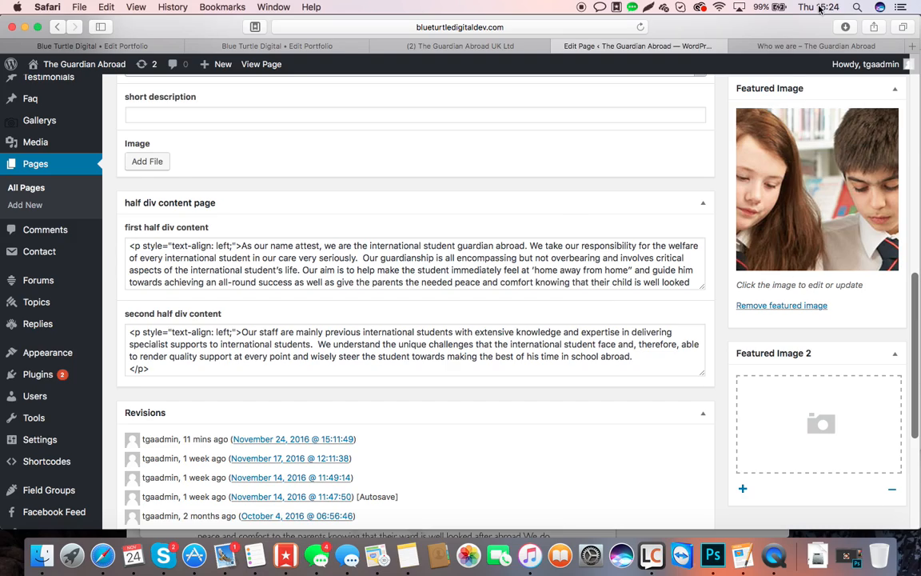
# Step: Review the live Who we are page from its two text columns up to the banner image
pyautogui.click(729, 45)
pyautogui.scroll(-5, 544, 391)
pyautogui.scroll(5, 546, 396)
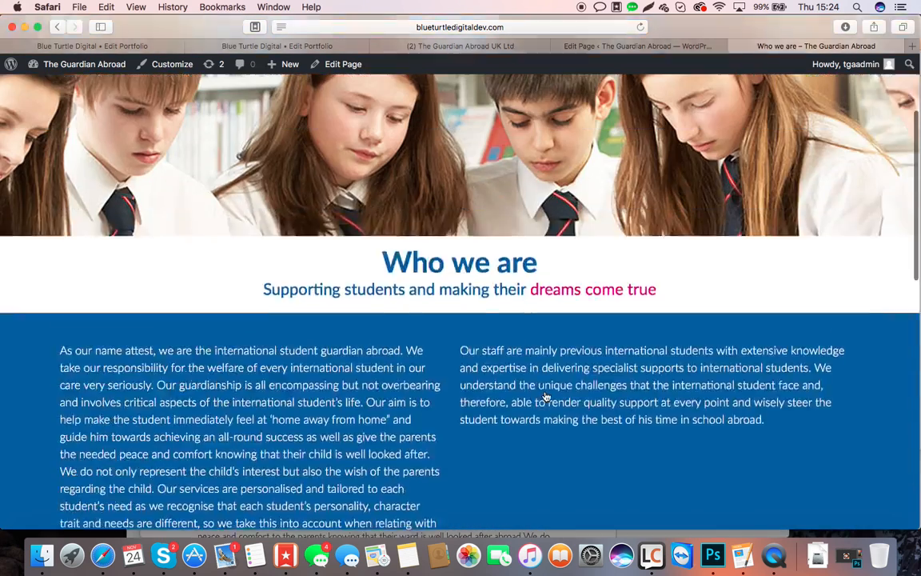
pyautogui.scroll(1, 396, 148)
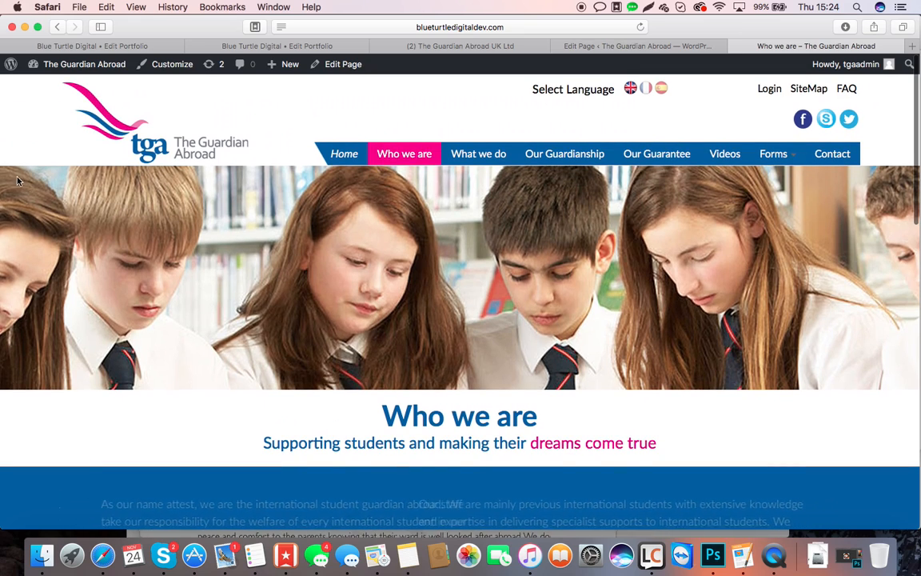
# Step: Open the featured image chooser from the Who we are editor and view its file upload option without choosing a file
pyautogui.click(598, 46)
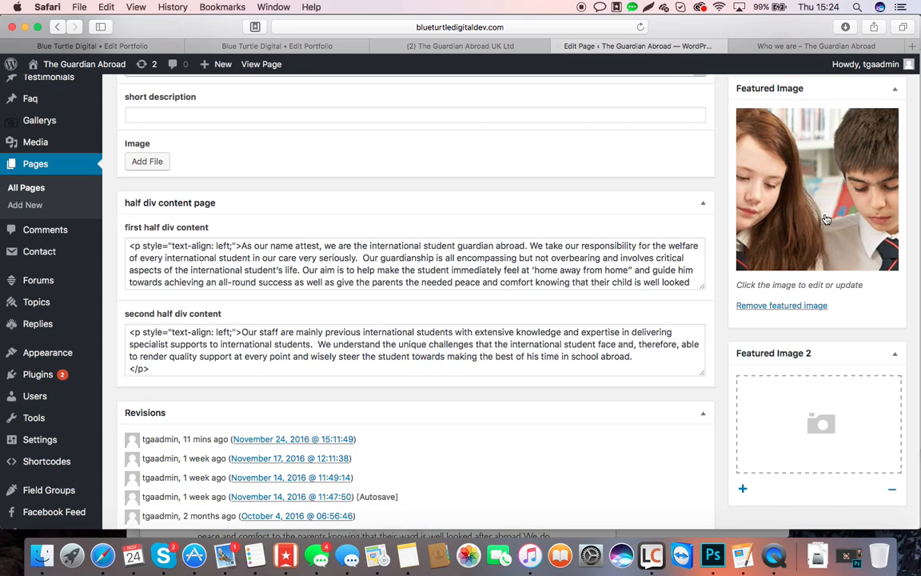
pyautogui.scroll(1, 804, 193)
pyautogui.click(813, 278)
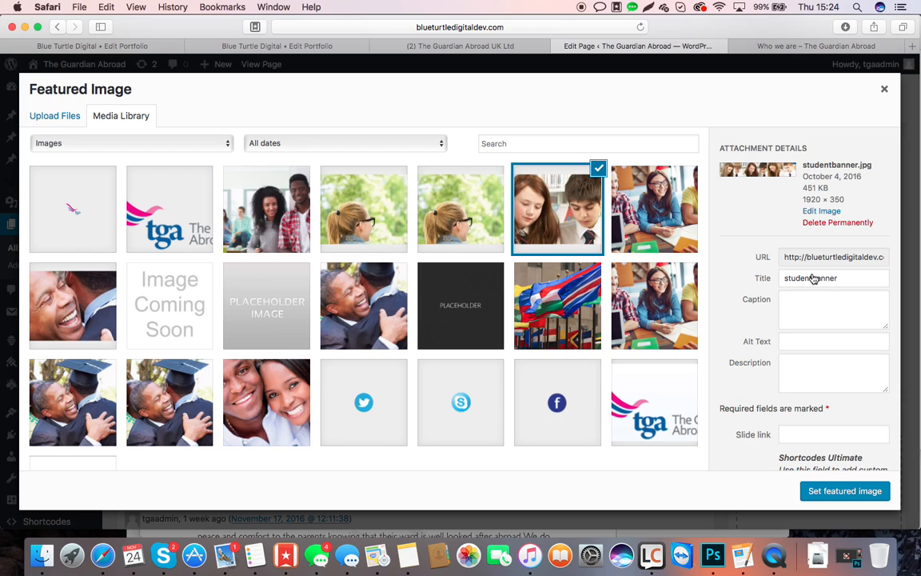
pyautogui.click(59, 111)
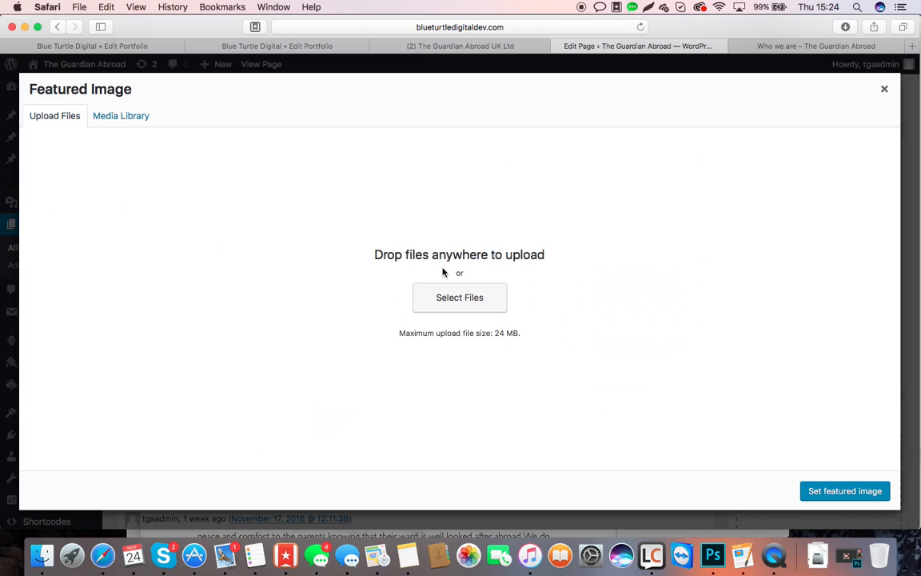
pyautogui.click(478, 299)
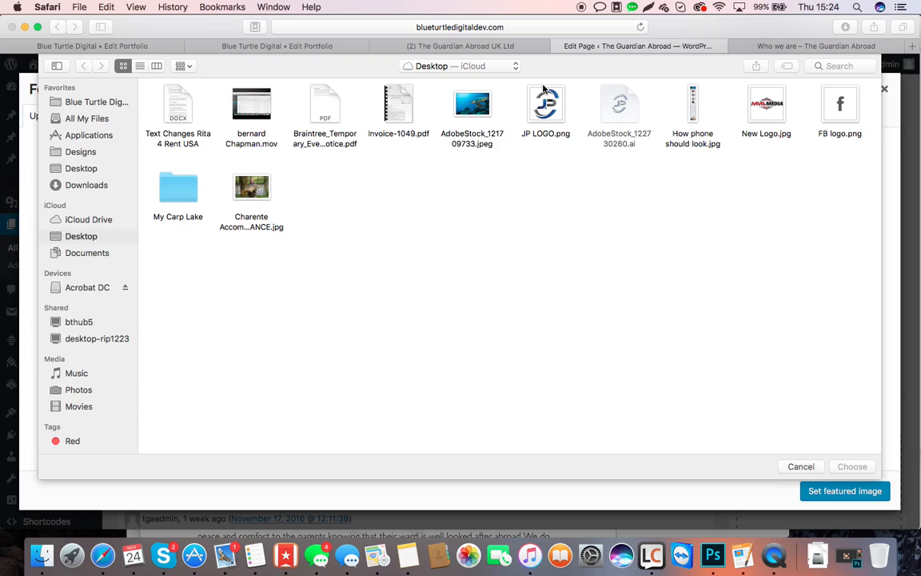
pyautogui.click(791, 466)
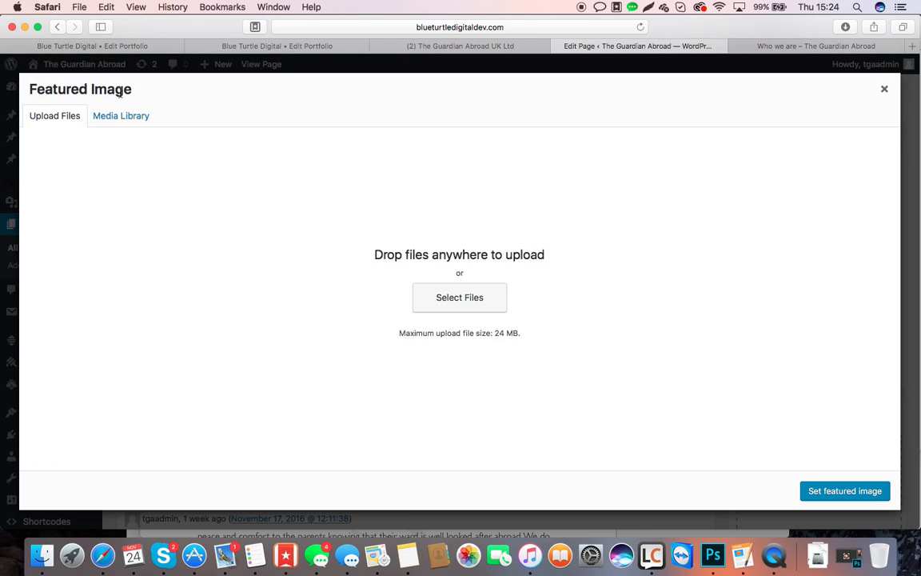
# Step: Examine the image dimensions of studentbanner.jpg in the media library and close the featured image chooser
pyautogui.click(121, 117)
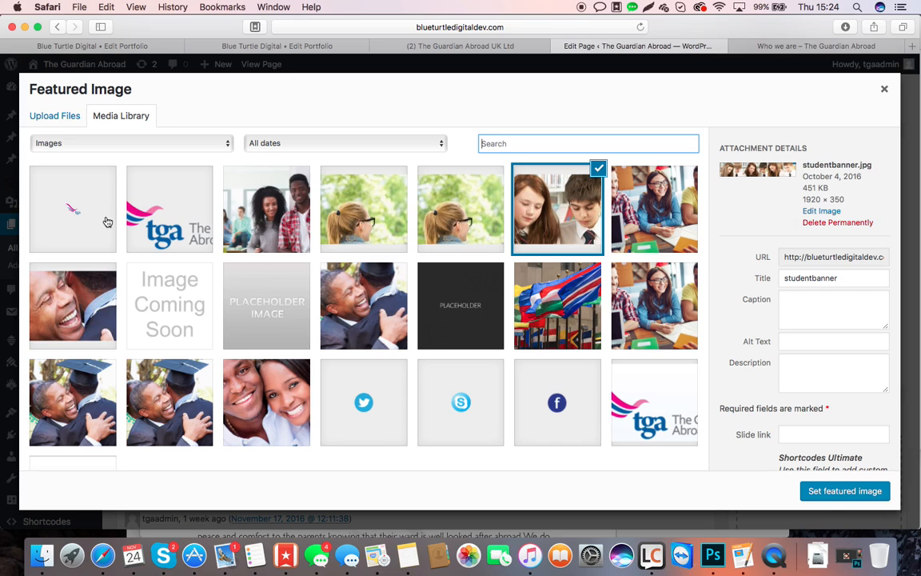
pyautogui.click(53, 119)
pyautogui.click(120, 112)
pyautogui.moveTo(806, 199); pyautogui.dragTo(841, 199)
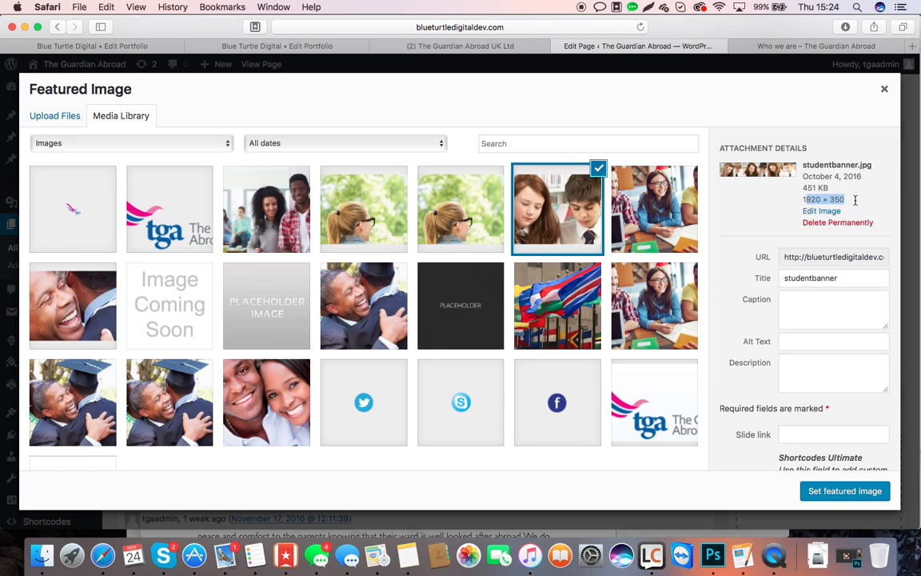
pyautogui.click(883, 90)
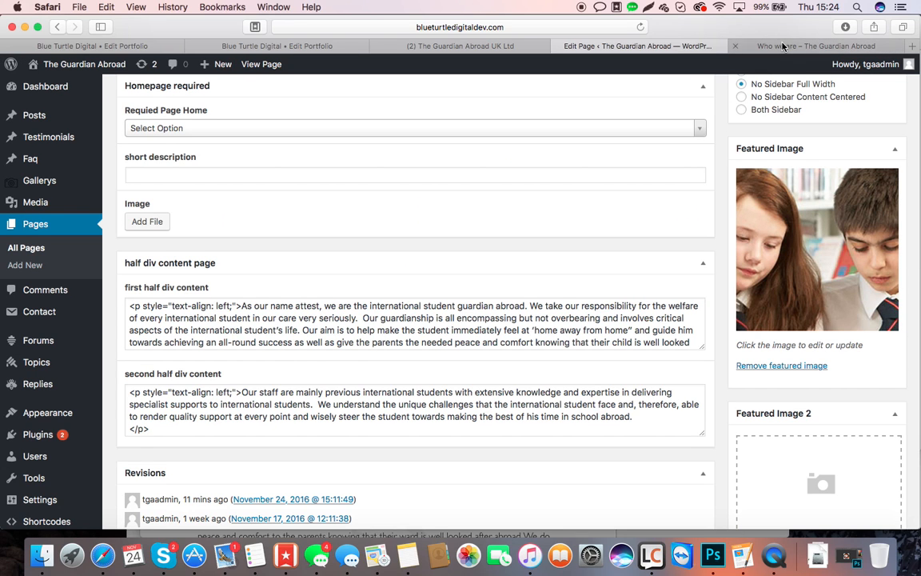
# Step: List all WordPress pages and open the live What we do page to view its services box and main text
pyautogui.scroll(10, 392, 271)
pyautogui.click(45, 234)
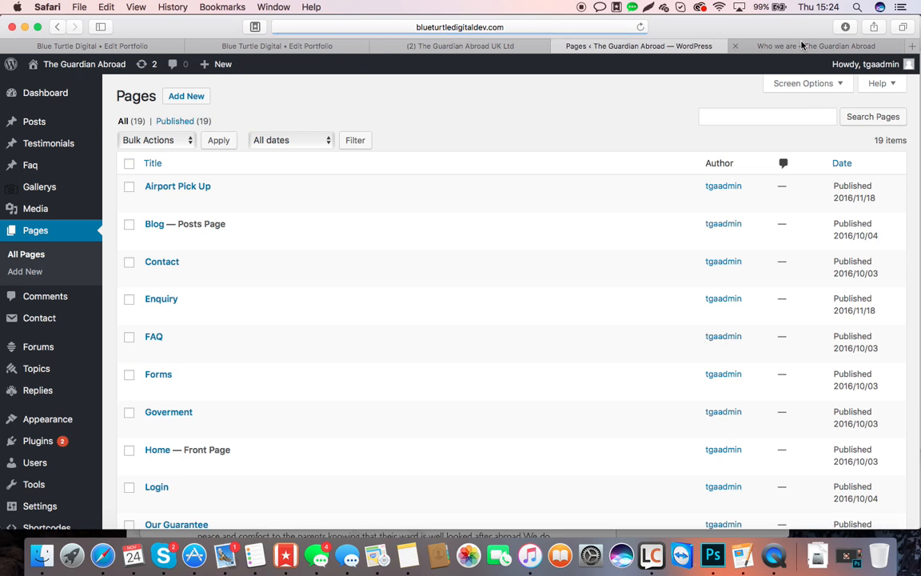
pyautogui.click(816, 46)
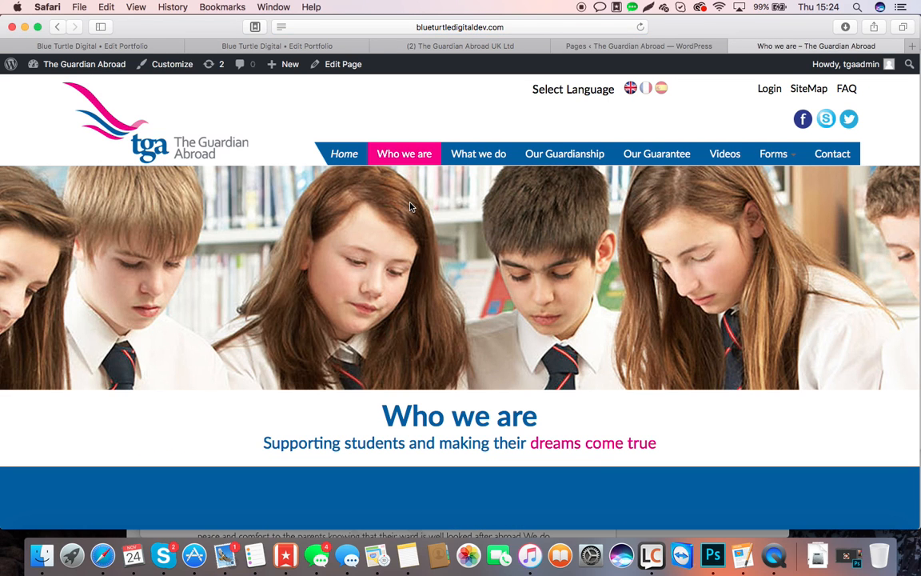
pyautogui.click(477, 151)
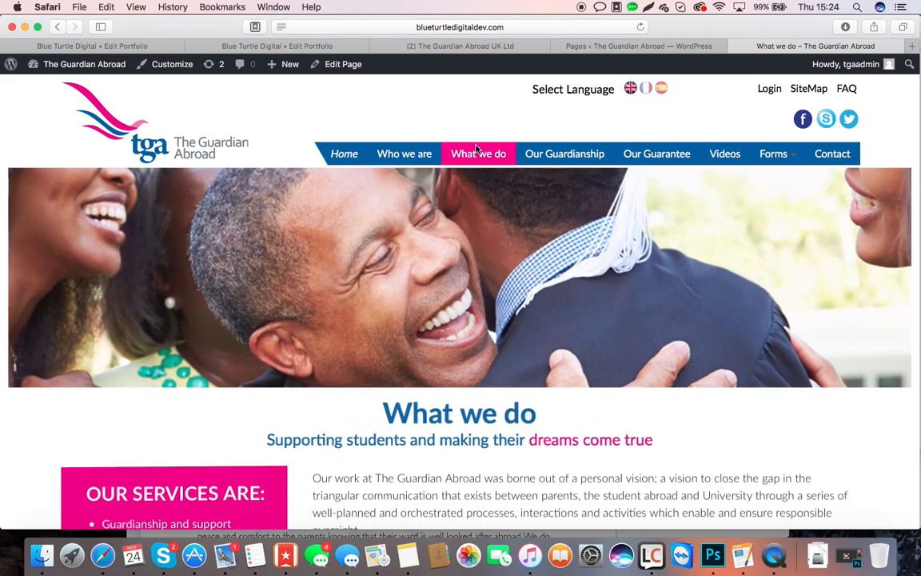
pyautogui.scroll(-7, 548, 308)
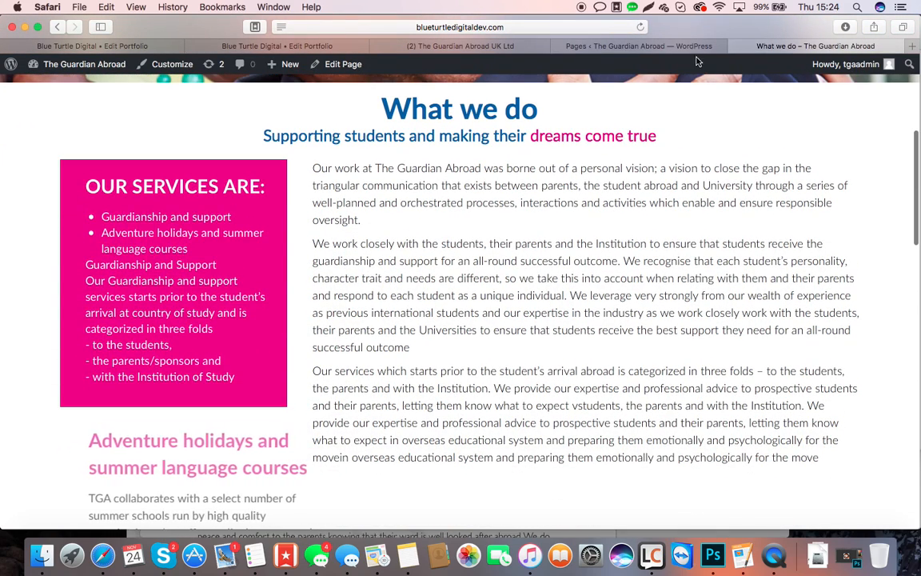
# Step: Find the What we do page in the WordPress pages list and open it for editing
pyautogui.click(639, 46)
pyautogui.scroll(-8, 288, 326)
pyautogui.scroll(-3, 288, 326)
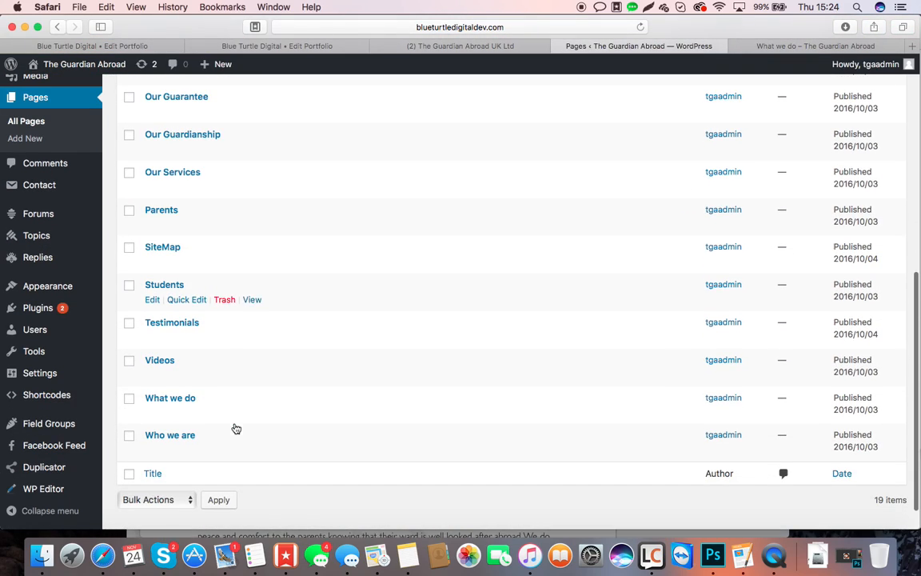
pyautogui.click(167, 399)
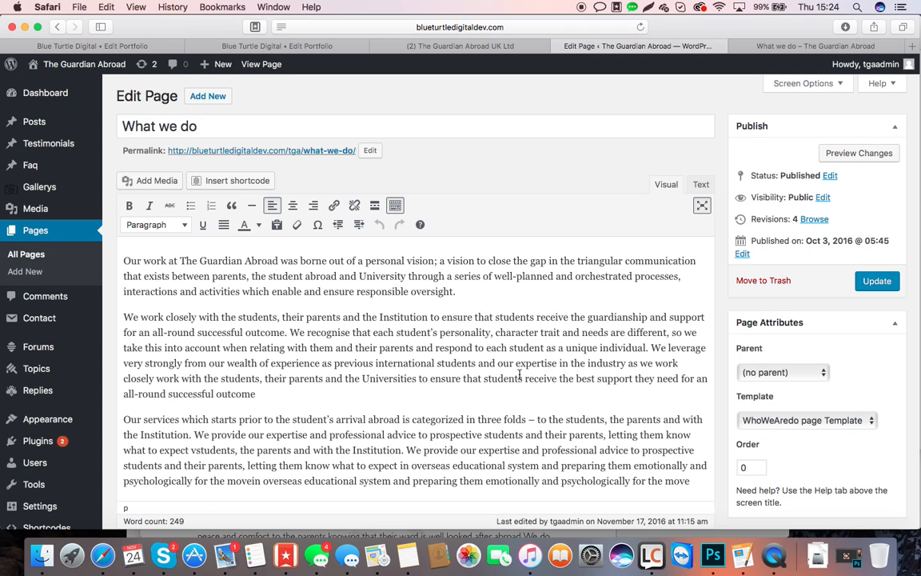
# Step: Compare the What we do editor's main body text with the matching paragraphs on the live page, highlighting both
pyautogui.moveTo(127, 259); pyautogui.dragTo(534, 419)
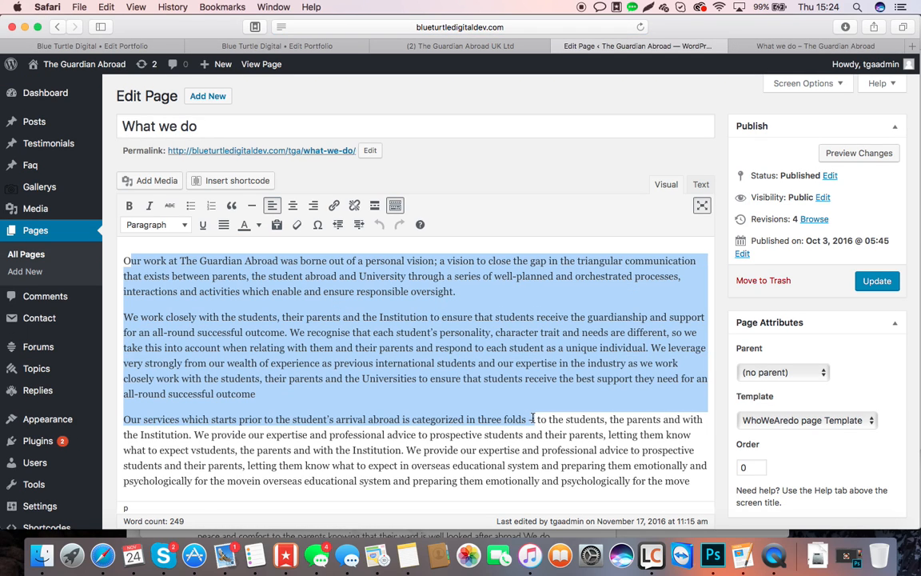
pyautogui.click(816, 46)
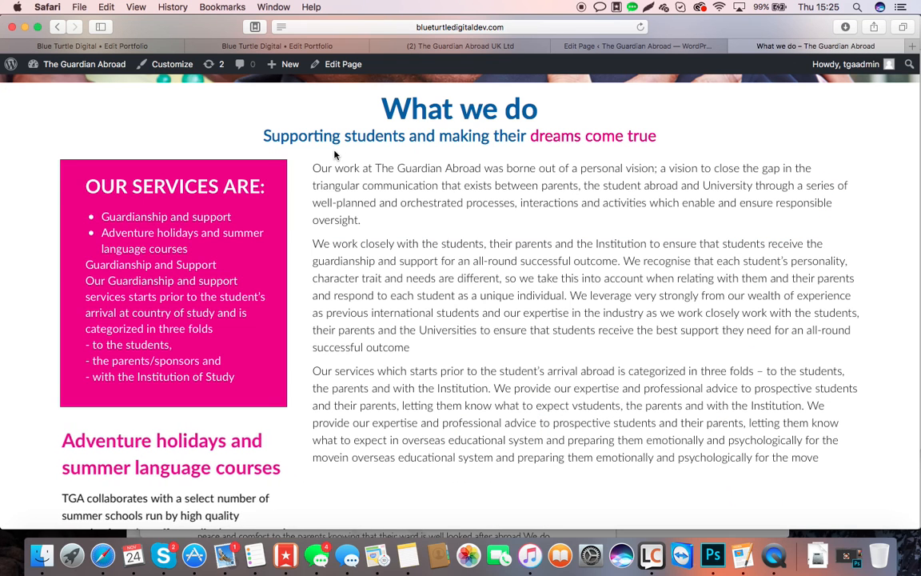
pyautogui.moveTo(313, 169); pyautogui.dragTo(825, 478)
pyautogui.click(631, 46)
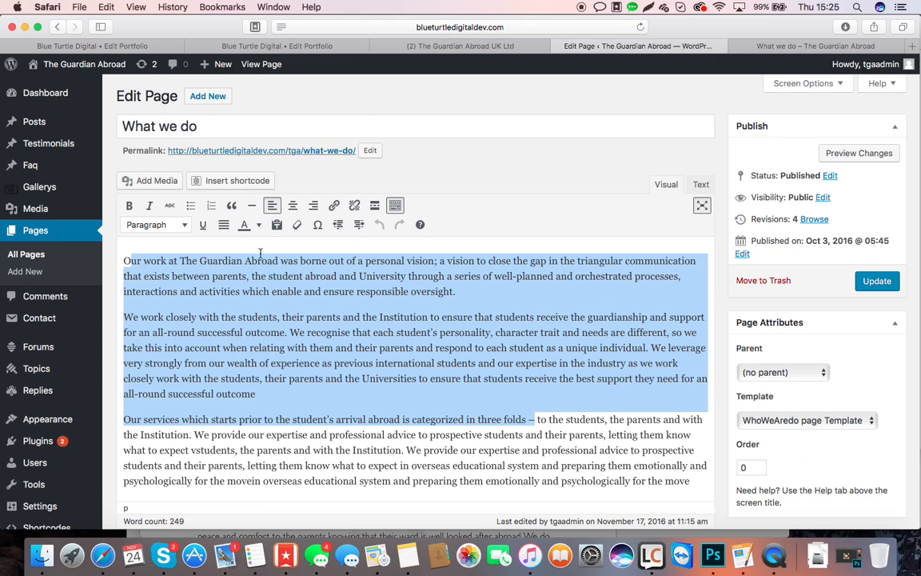
# Step: Compare the What we do page's featured image content field with the tagline under the live page title, highlighting the field's full text
pyautogui.scroll(-4, 439, 274)
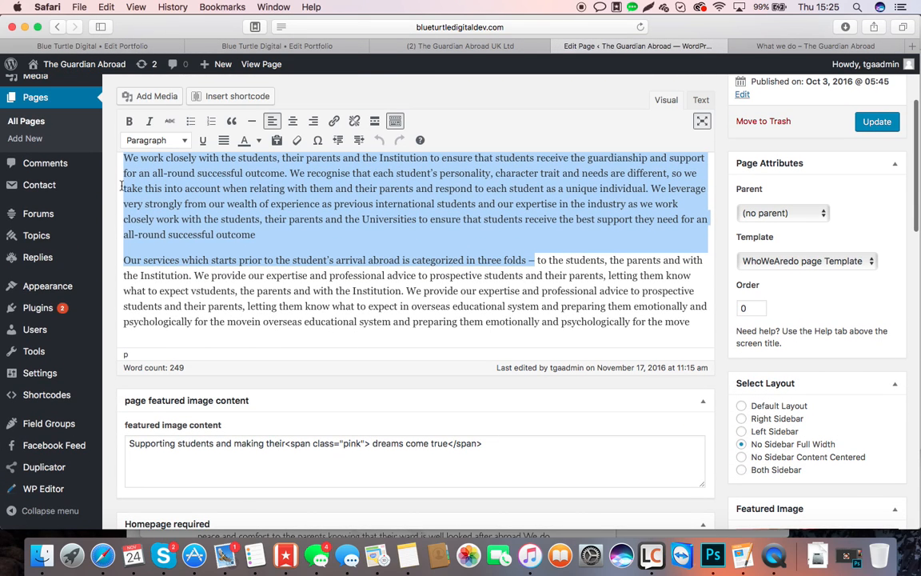
pyautogui.scroll(3, 394, 209)
pyautogui.scroll(-10, 434, 342)
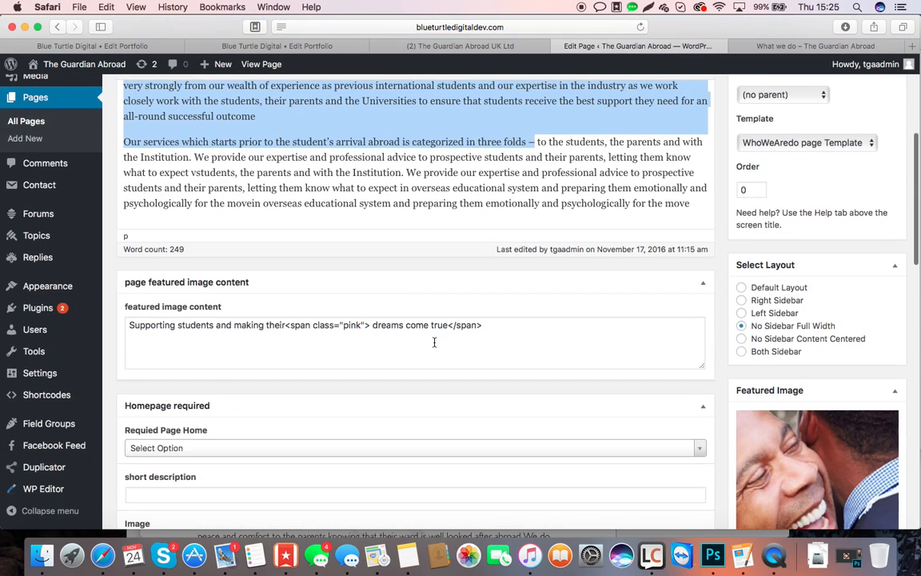
pyautogui.scroll(2, 434, 345)
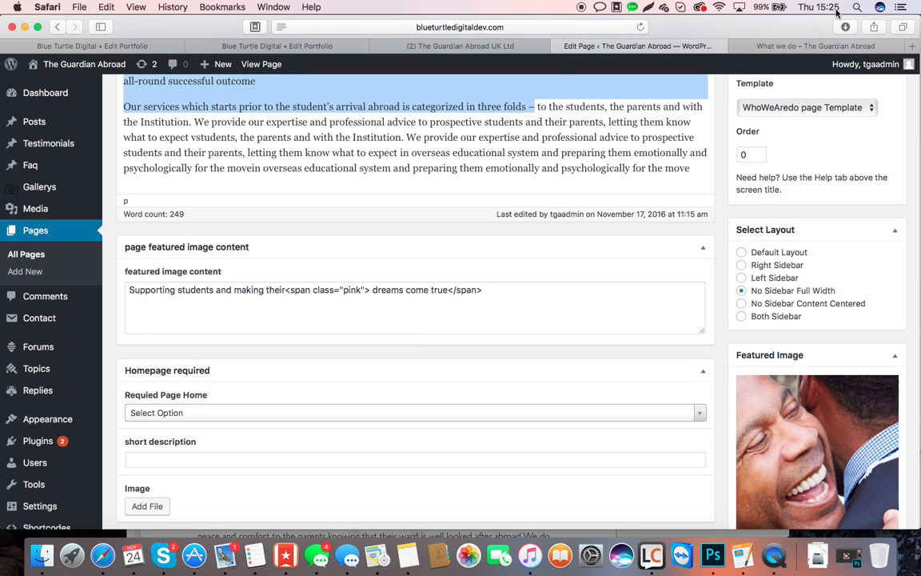
pyautogui.click(737, 45)
pyautogui.scroll(4, 435, 250)
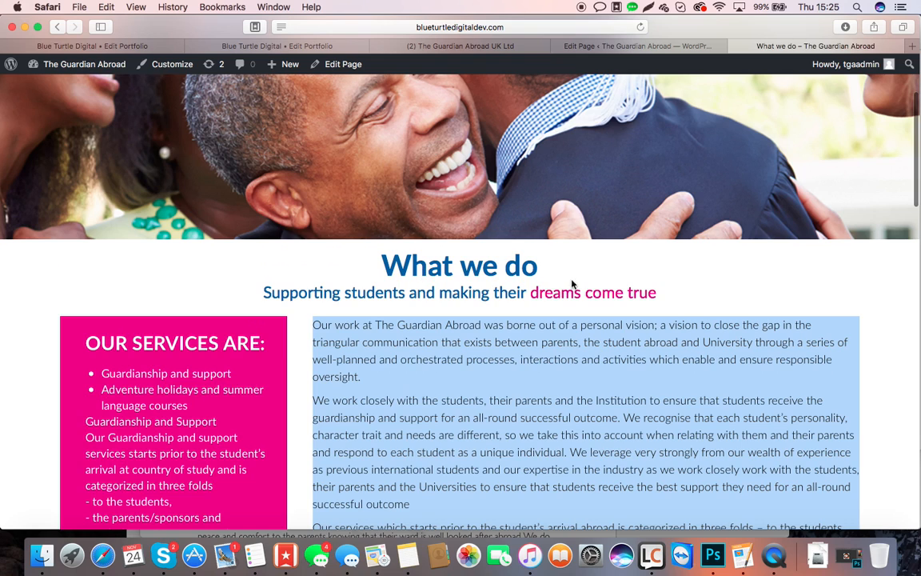
pyautogui.click(677, 46)
pyautogui.scroll(-3, 430, 409)
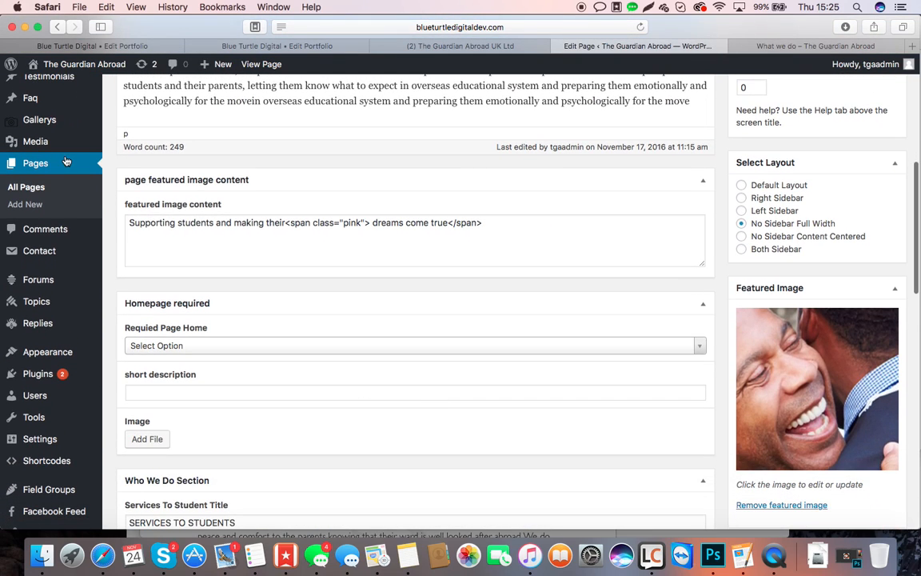
pyautogui.moveTo(135, 227); pyautogui.dragTo(510, 226)
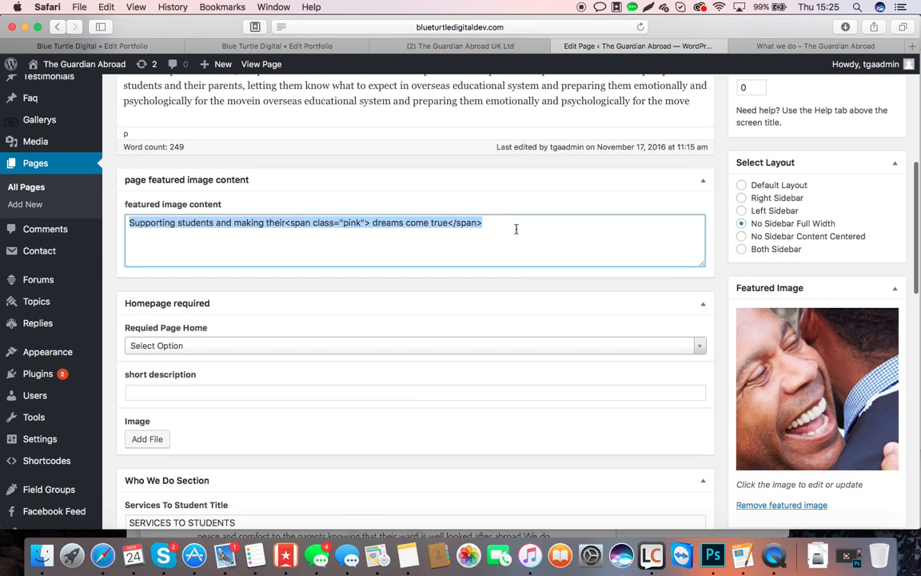
# Step: Compare the Services To Student Description field in the Who We Do Section with the live page's Services to Students list
pyautogui.scroll(-8, 553, 288)
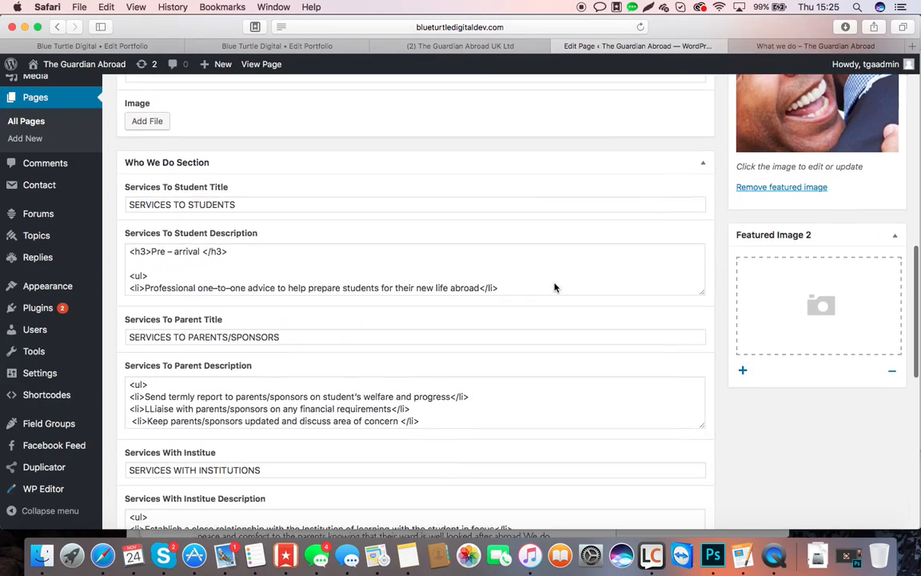
pyautogui.click(838, 48)
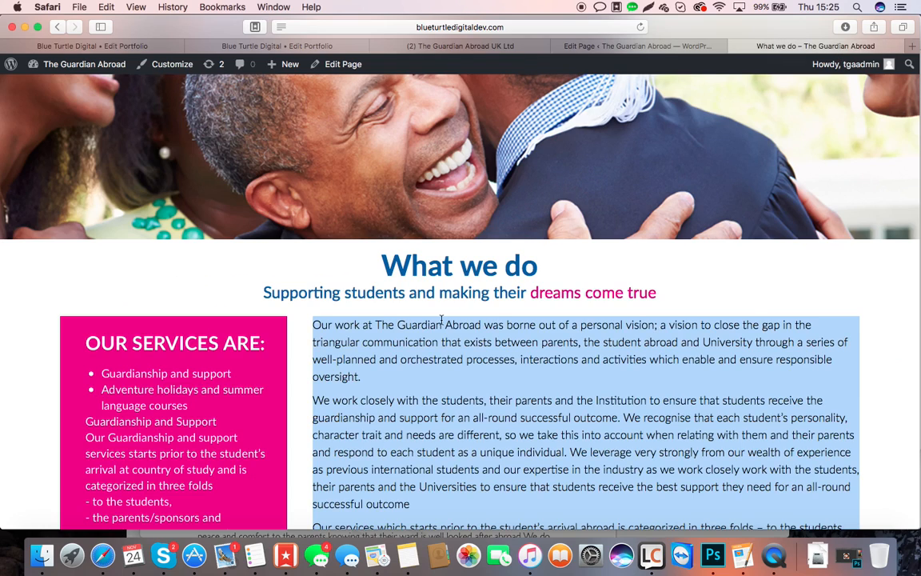
pyautogui.scroll(-4, 442, 319)
pyautogui.click(648, 45)
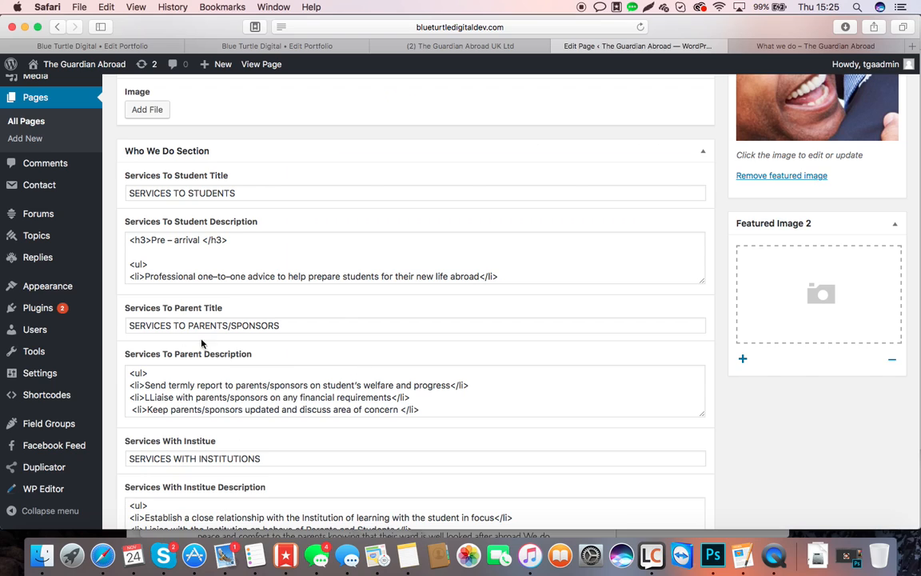
pyautogui.moveTo(252, 260); pyautogui.dragTo(126, 215)
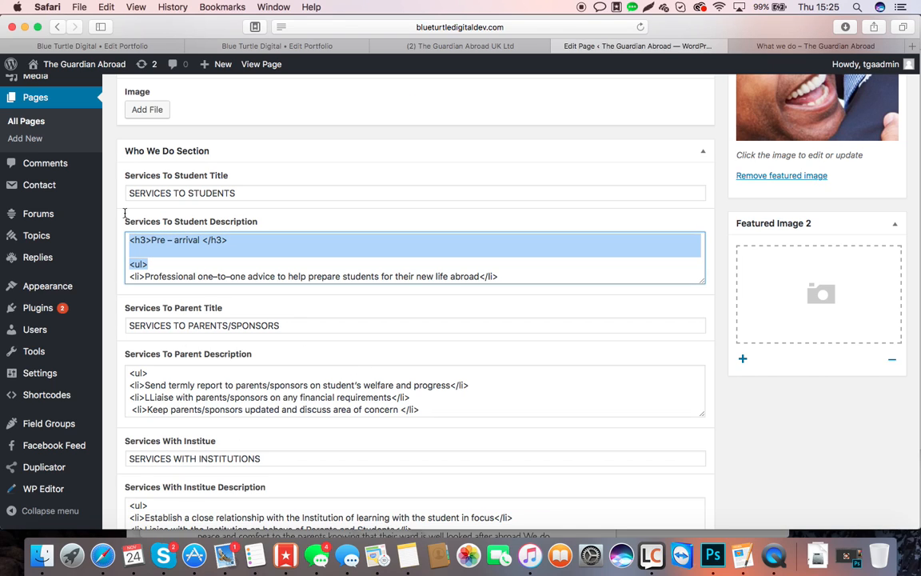
pyautogui.click(808, 46)
pyautogui.scroll(-10, 208, 264)
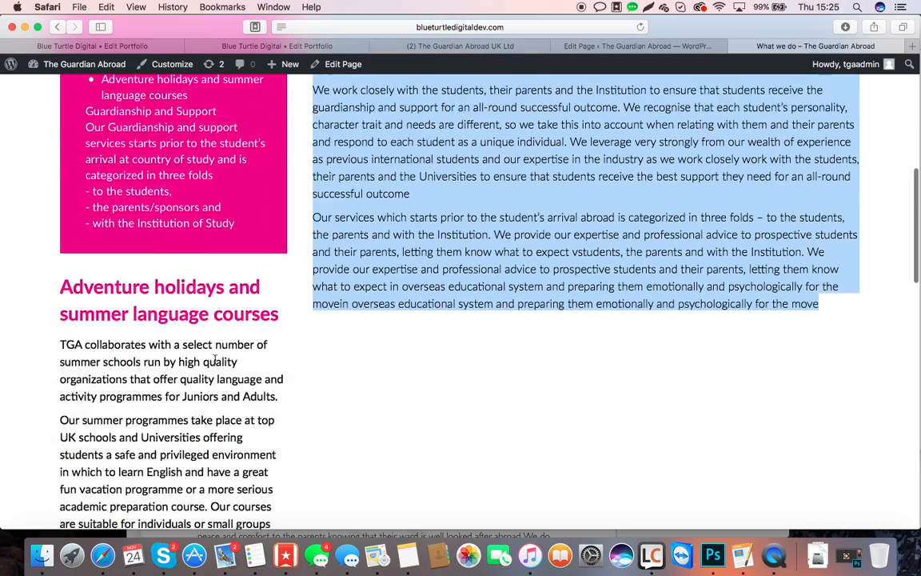
pyautogui.scroll(3, 215, 358)
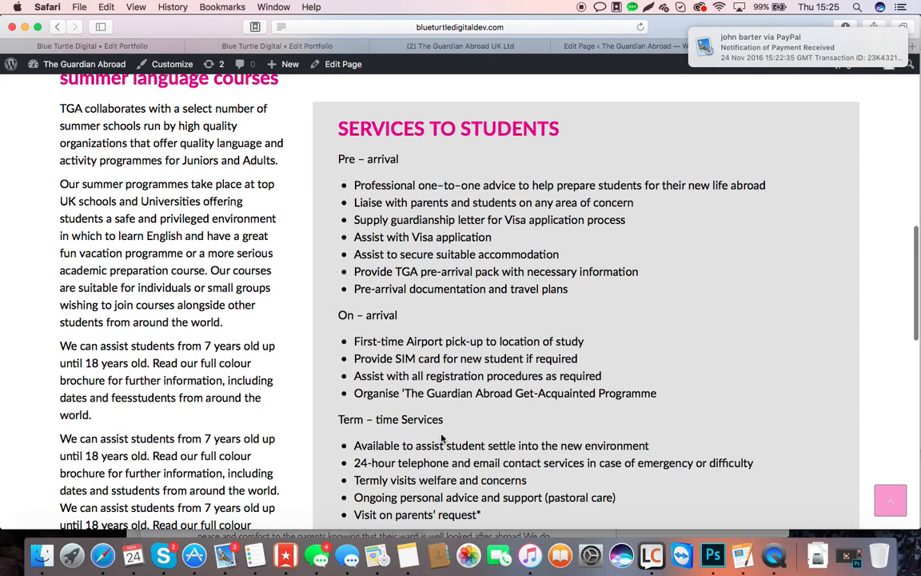
# Step: Compare the Services To Student Title and the Pre – arrival heading and list markup with the live page's Services to Students section
pyautogui.moveTo(740, 35); pyautogui.dragTo(918, 88)
pyautogui.scroll(5, 460, 296)
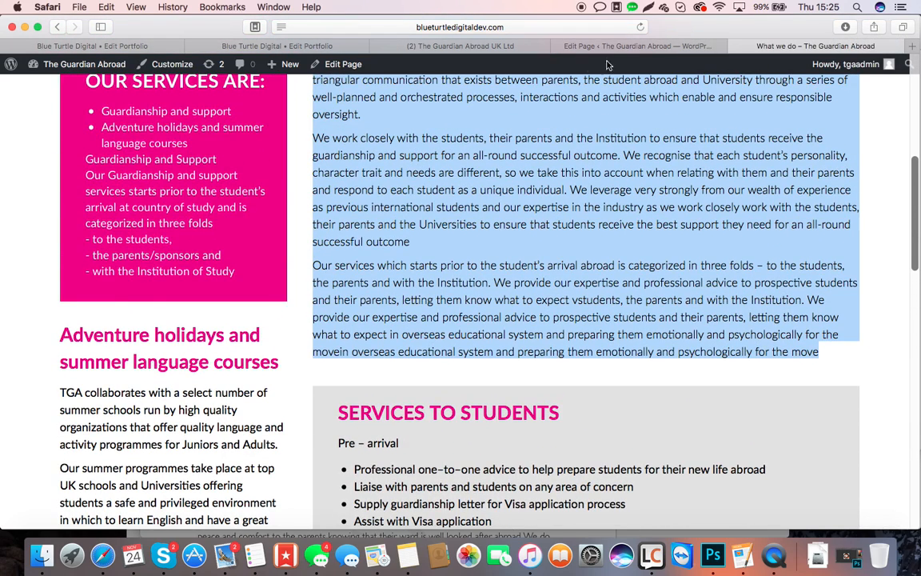
pyautogui.click(557, 44)
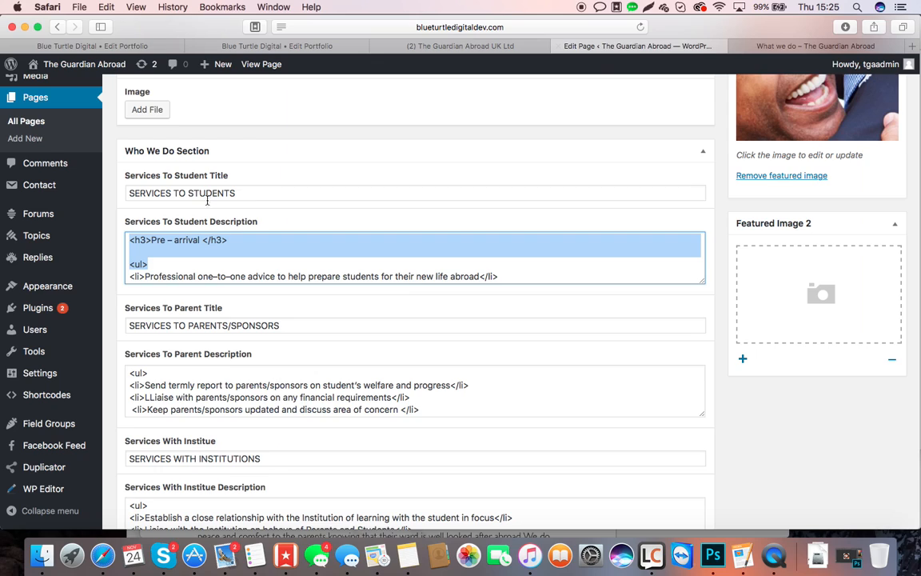
pyautogui.moveTo(265, 265); pyautogui.dragTo(153, 142)
pyautogui.click(265, 260)
pyautogui.click(166, 260)
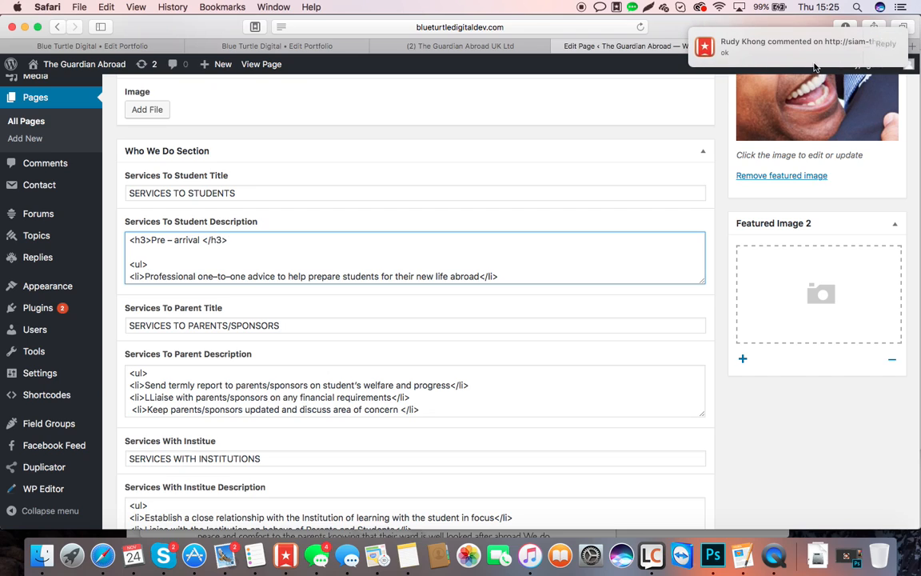
pyautogui.scroll(-3, 273, 280)
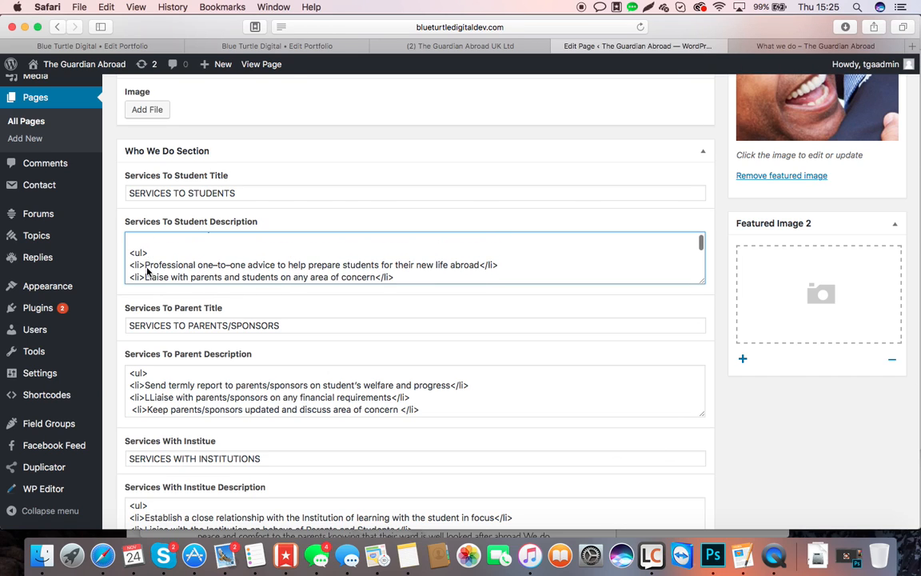
pyautogui.click(815, 46)
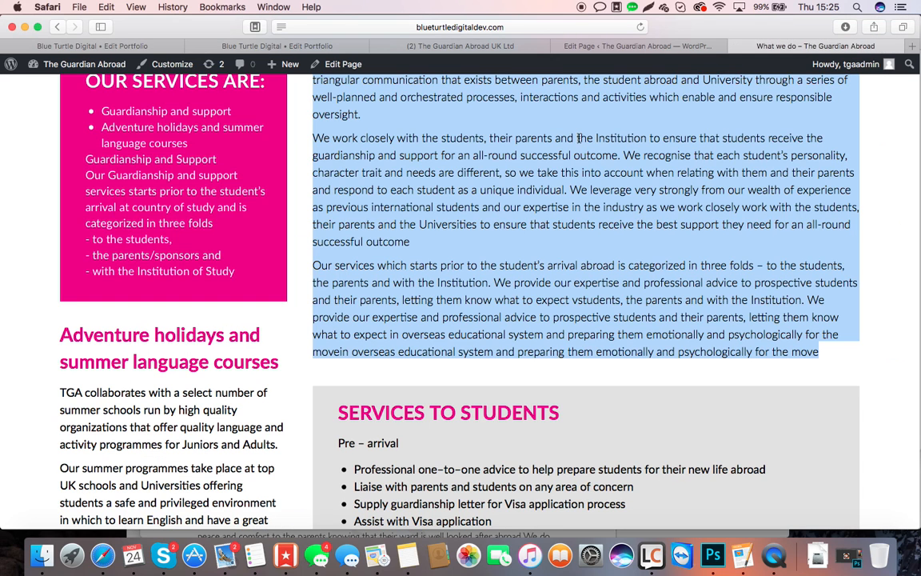
pyautogui.scroll(-1, 575, 140)
pyautogui.click(639, 46)
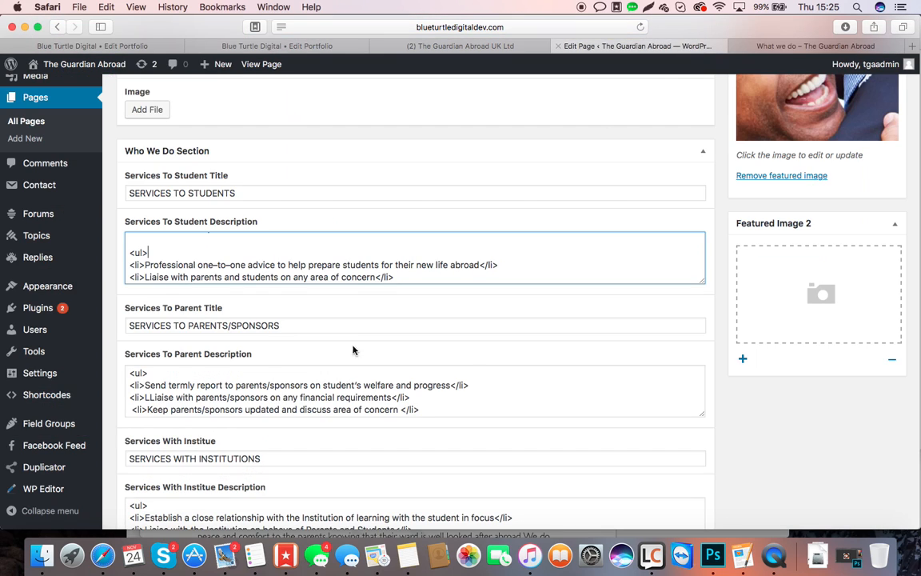
# Step: Try replacing the first two list items in Services To Student Description with the placeholder texts "Asdasknasd" and "asdasdasdad", keeping their li tags
pyautogui.moveTo(142, 266); pyautogui.dragTo(480, 272)
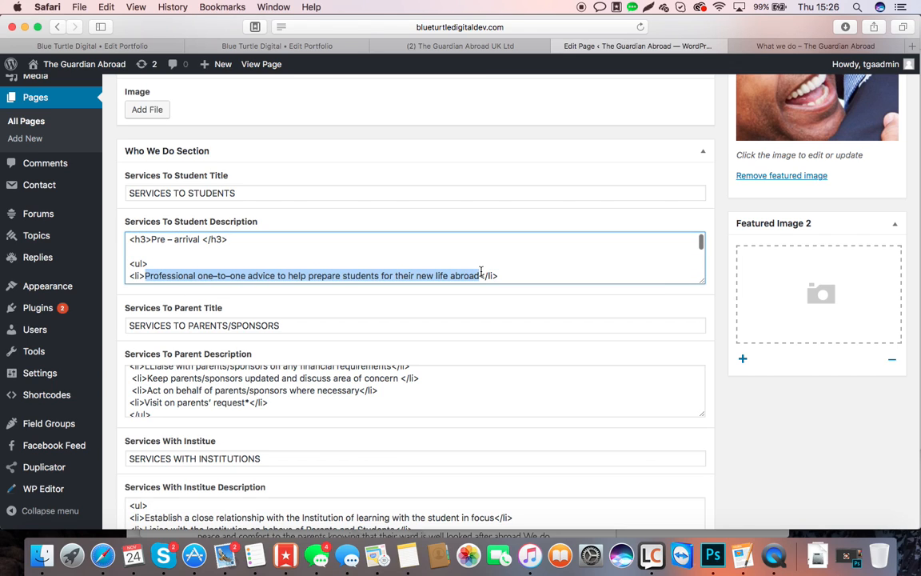
pyautogui.scroll(-1, 345, 244)
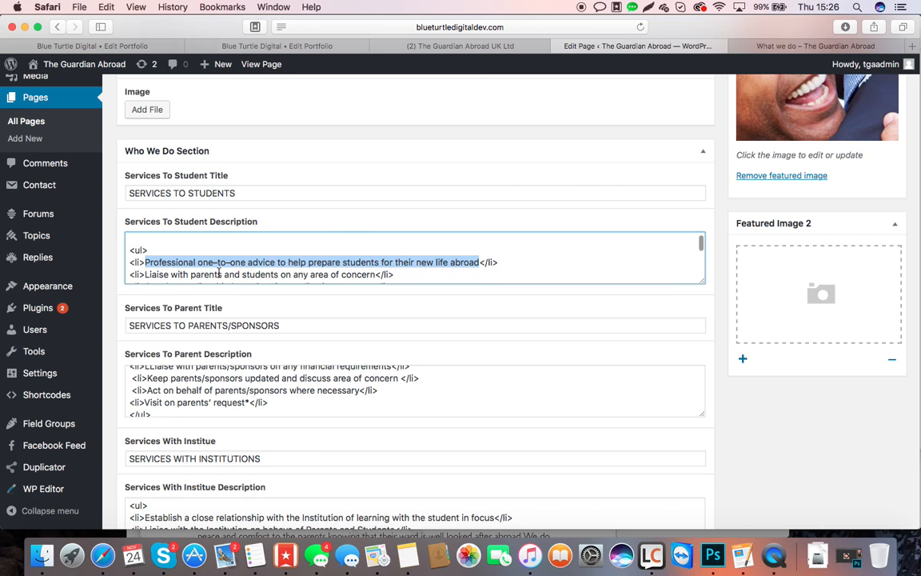
pyautogui.write('Asdasknasd')
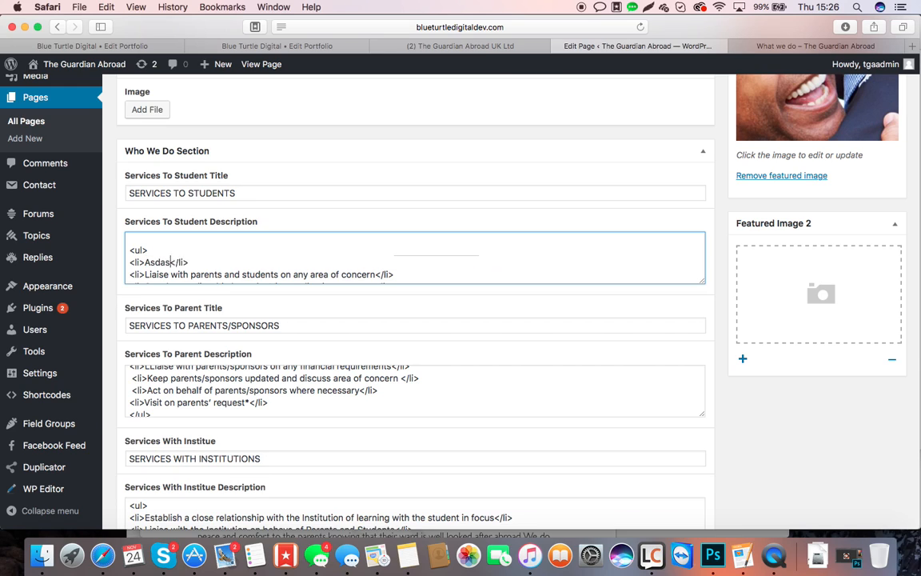
pyautogui.moveTo(146, 275); pyautogui.dragTo(368, 273)
pyautogui.write('asdasdasdad')
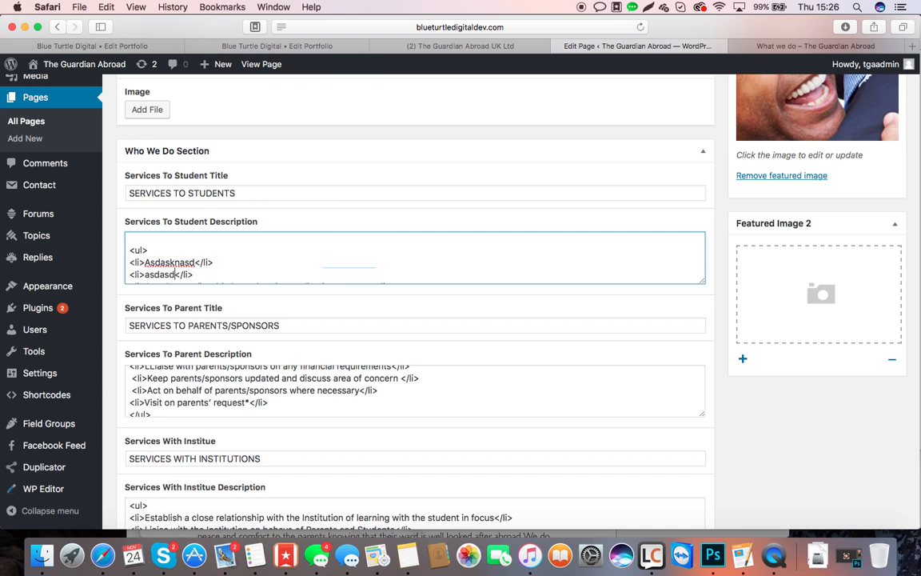
pyautogui.scroll(-2, 373, 273)
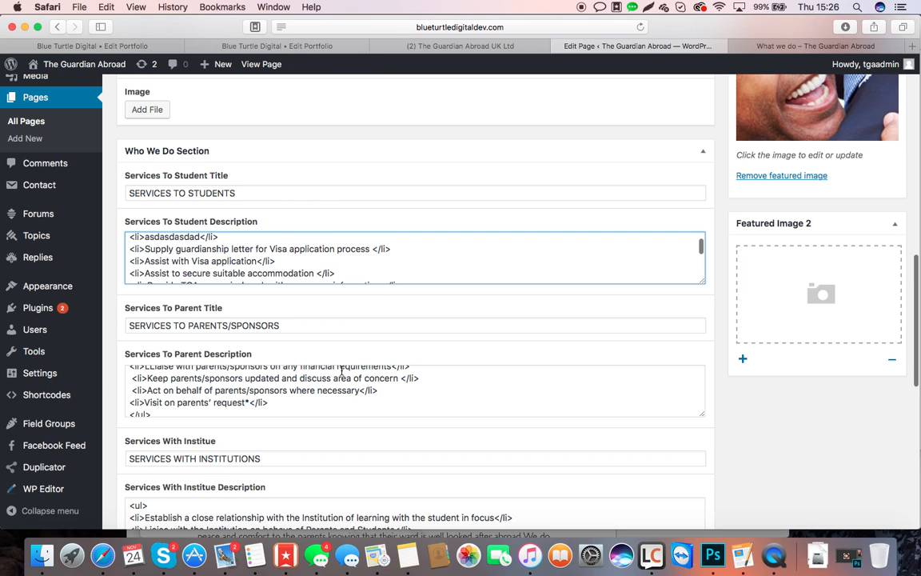
# Step: Compare the Services To Parent Description field with the live Services to Parents/Sponsors box, highlighting the field's first list item text
pyautogui.scroll(-1, 343, 372)
pyautogui.click(808, 46)
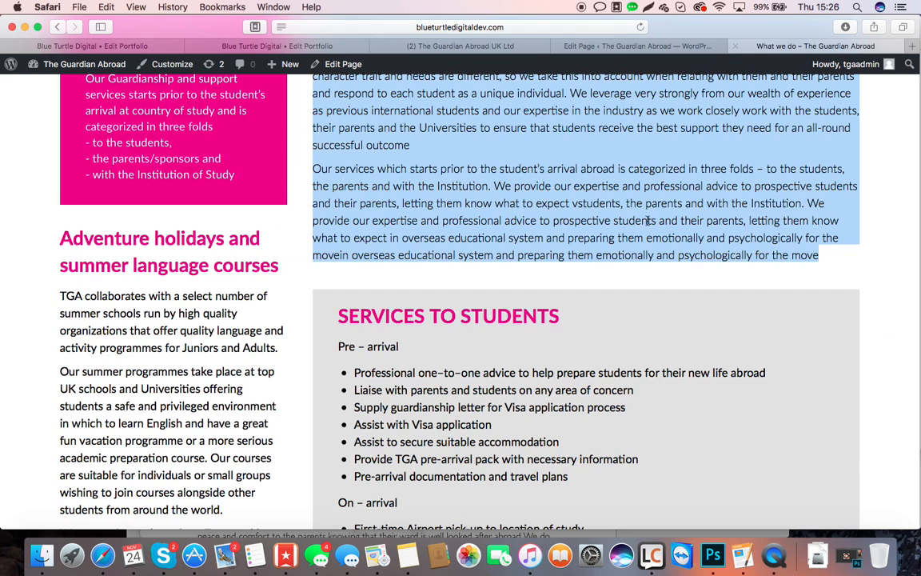
pyautogui.scroll(-15, 657, 206)
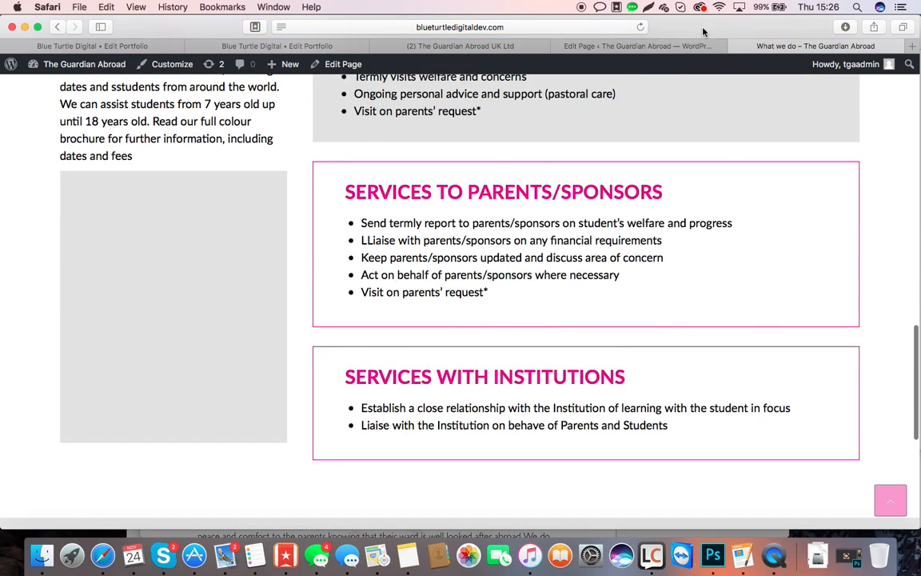
pyautogui.click(674, 48)
pyautogui.moveTo(223, 331); pyautogui.dragTo(452, 327)
pyautogui.click(165, 327)
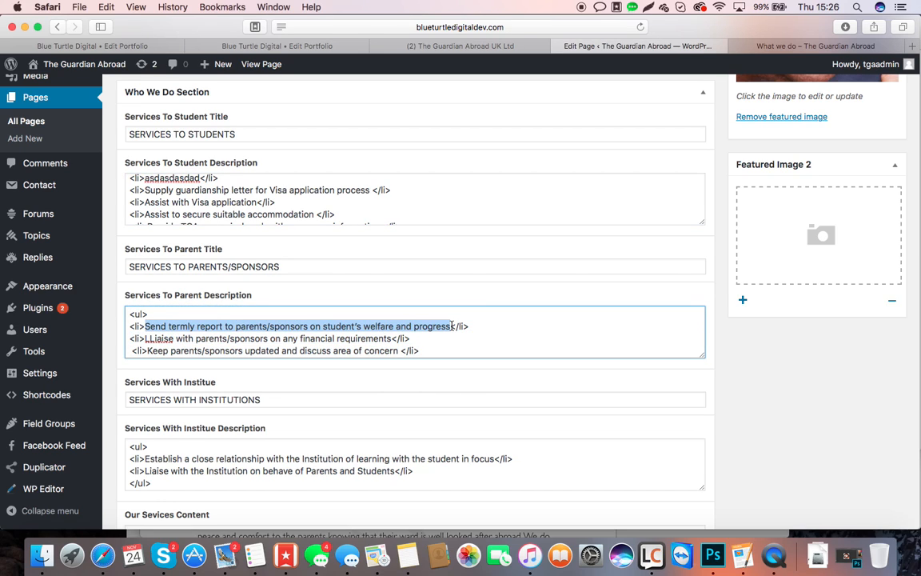
pyautogui.click(741, 45)
pyautogui.click(692, 45)
# Step: Compare the Our Sevices Content field with the live page's pink services box, highlighting the heading text OUR SERVICES ARE: in the field
pyautogui.scroll(-5, 561, 220)
pyautogui.scroll(3, 460, 386)
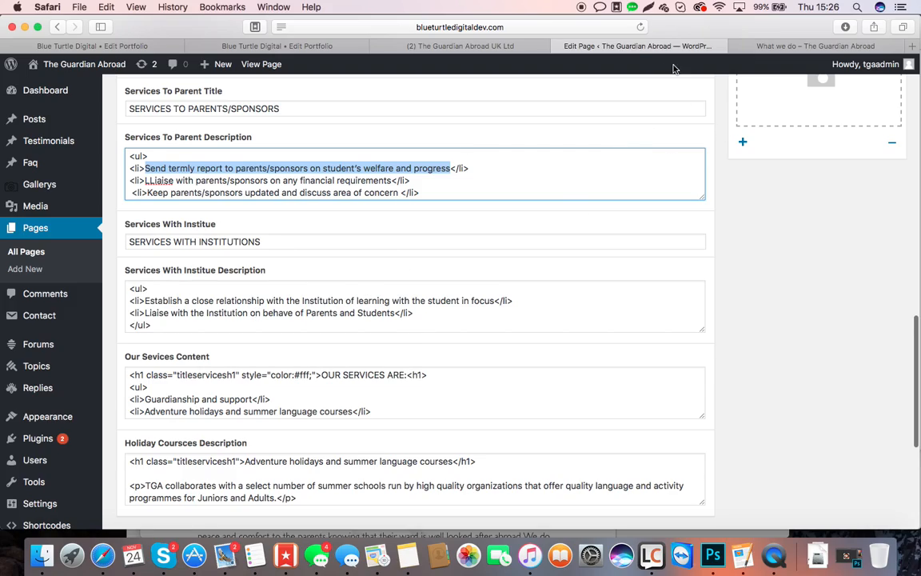
pyautogui.click(754, 44)
pyautogui.scroll(10, 391, 264)
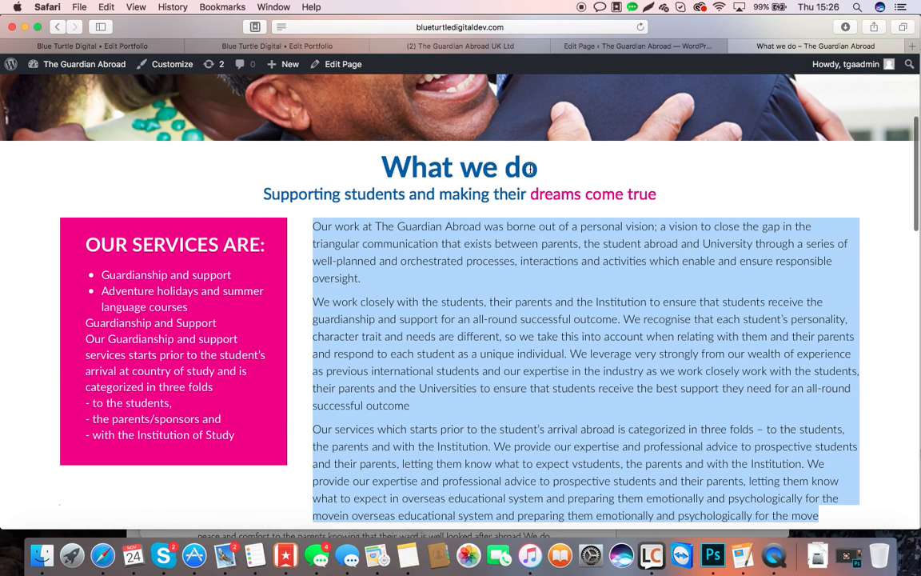
pyautogui.click(639, 46)
pyautogui.scroll(-1, 442, 257)
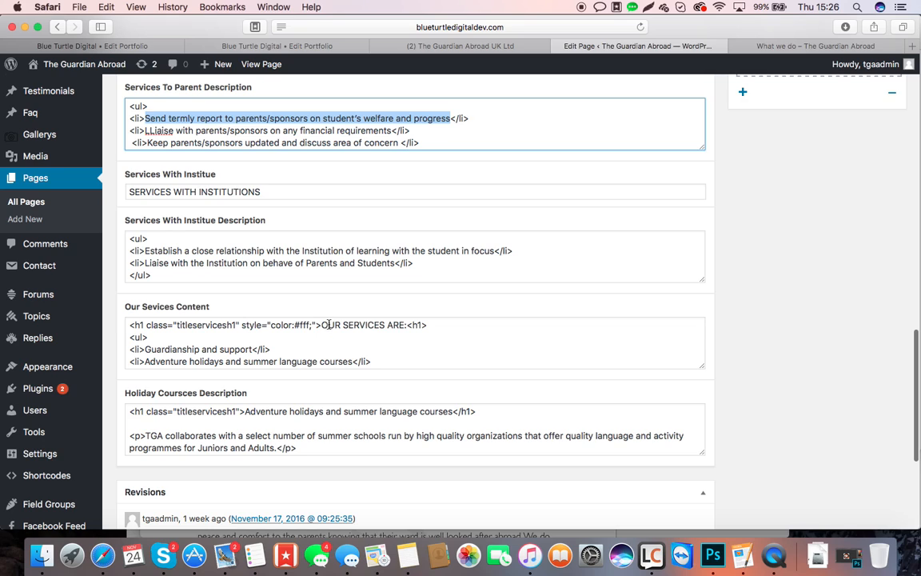
pyautogui.moveTo(325, 325); pyautogui.dragTo(409, 324)
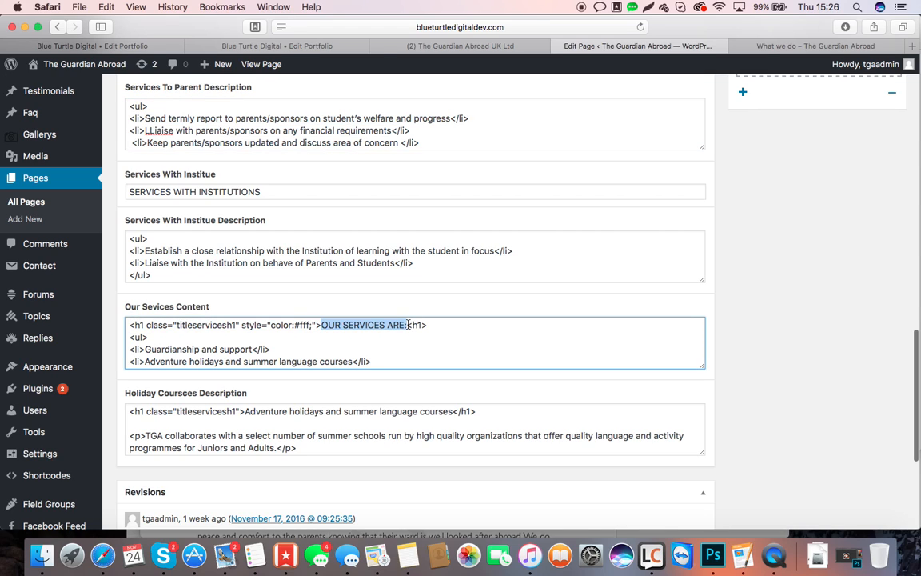
pyautogui.scroll(-6, 408, 324)
pyautogui.scroll(-3, 265, 416)
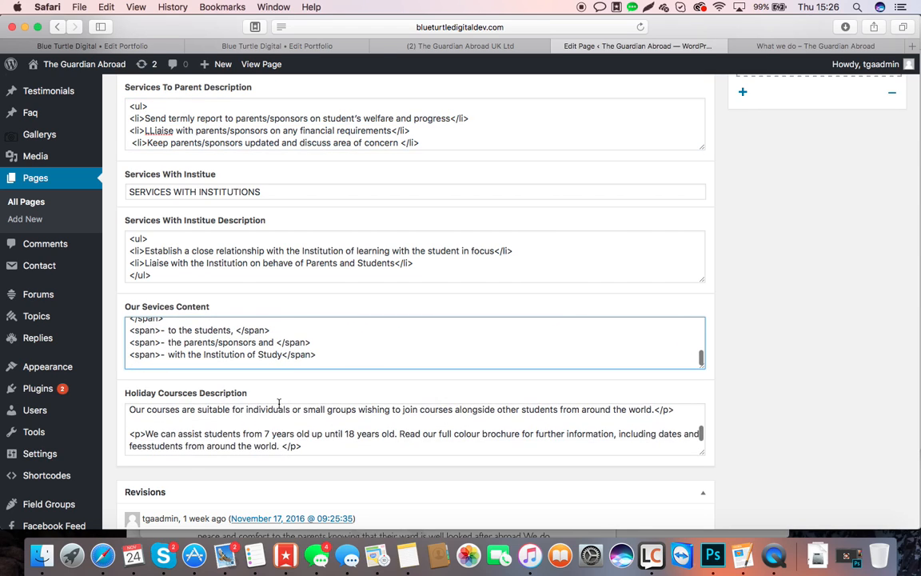
# Step: Compare the Holiday Coursces Description field with the live page's Adventure holidays and summer language courses section
pyautogui.click(804, 49)
pyautogui.scroll(-5, 249, 368)
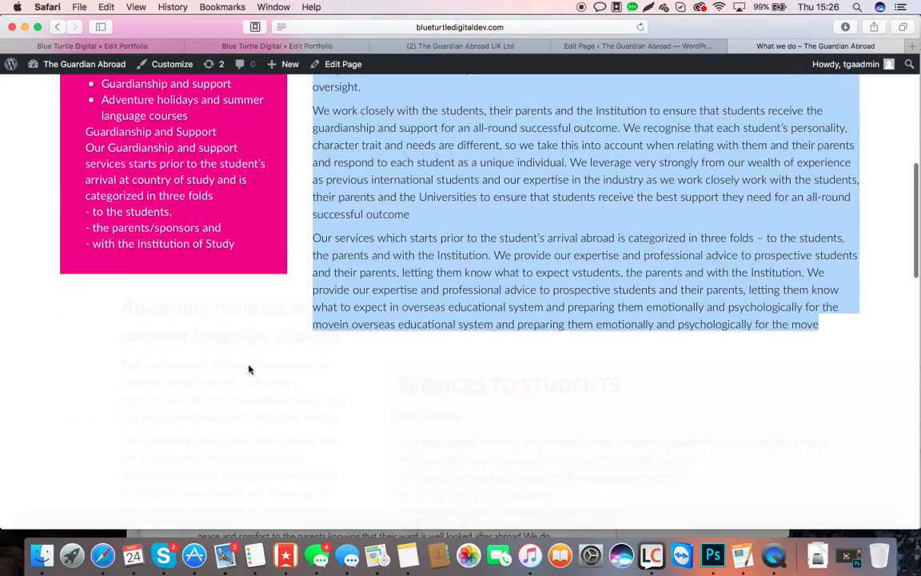
pyautogui.scroll(-5, 174, 426)
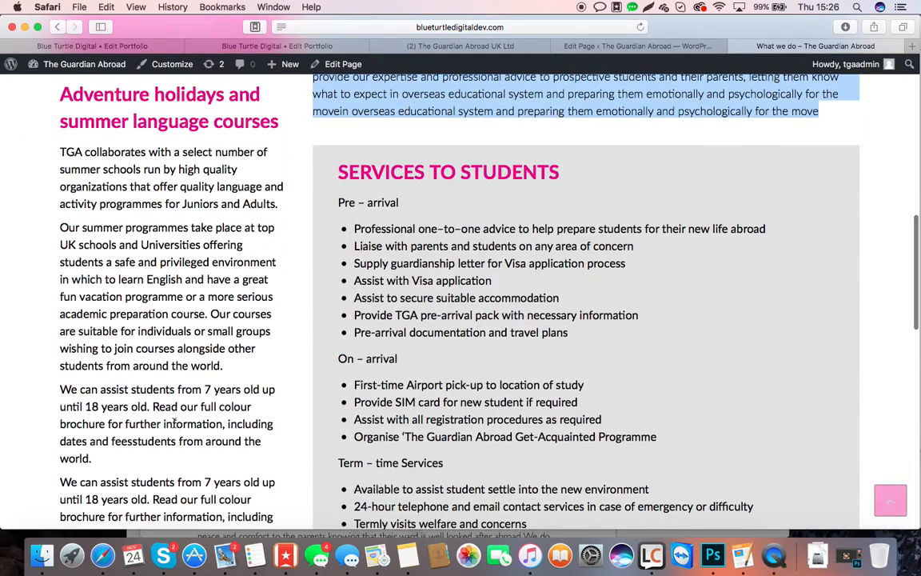
pyautogui.click(632, 46)
pyautogui.scroll(-1, 373, 337)
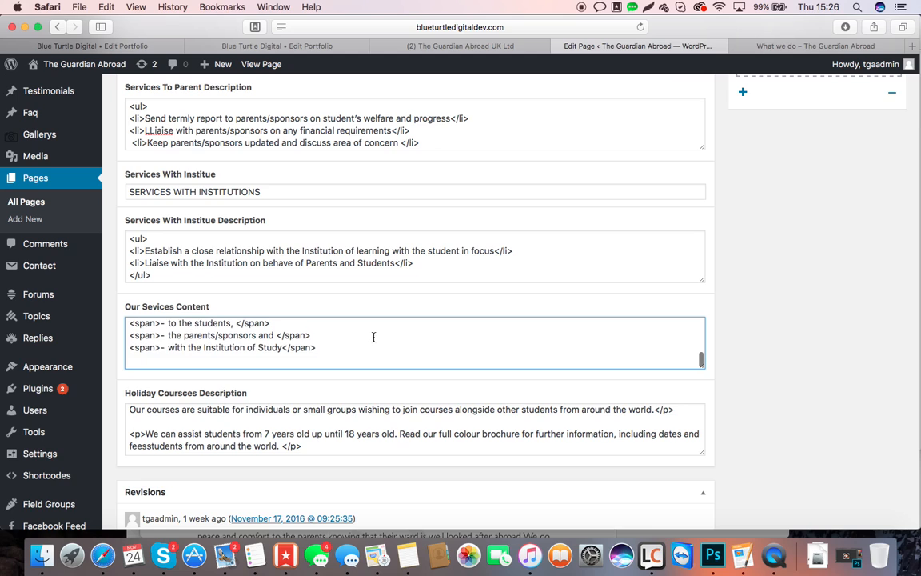
pyautogui.scroll(-3, 373, 338)
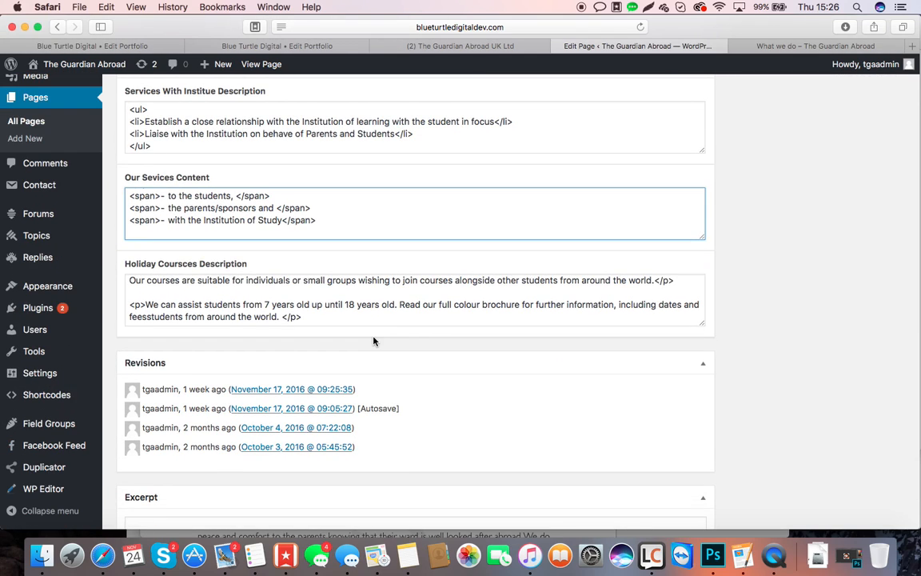
pyautogui.scroll(-5, 438, 294)
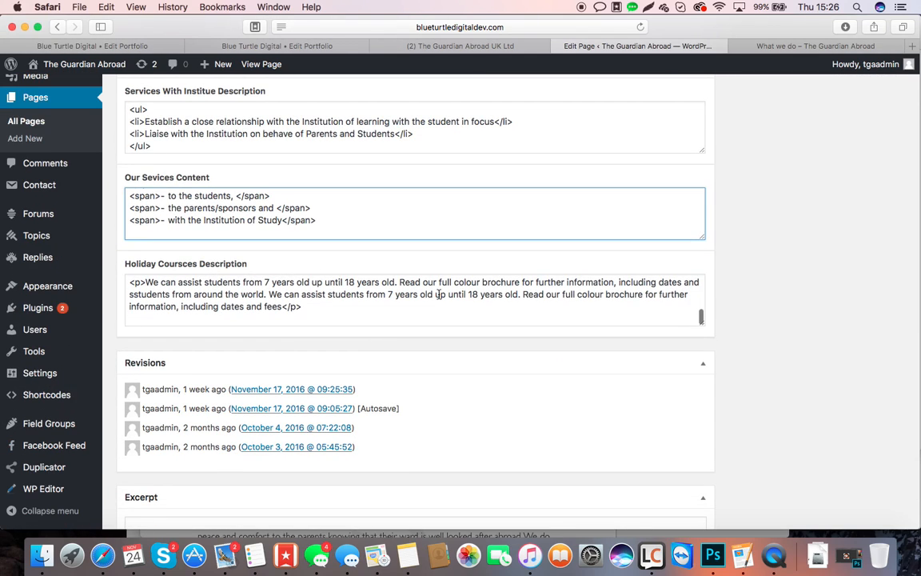
pyautogui.scroll(5, 443, 280)
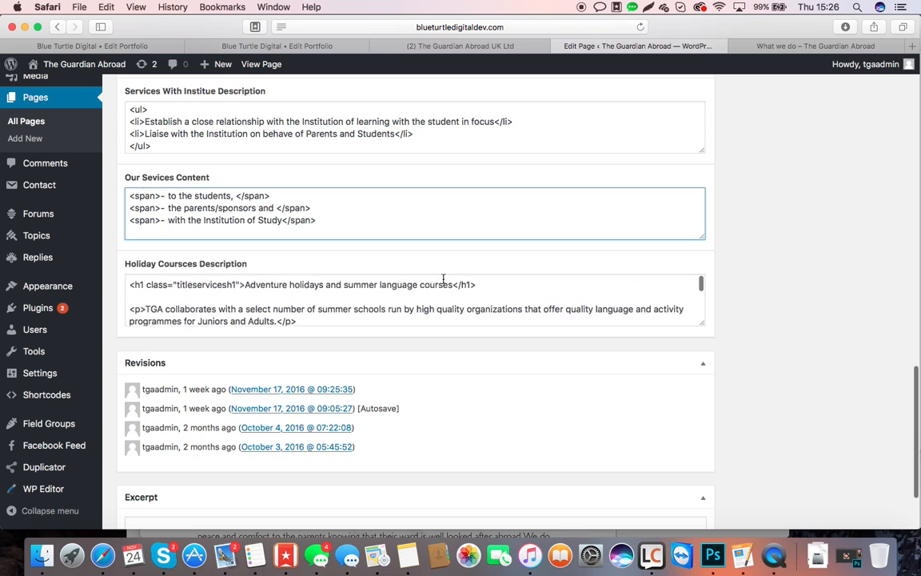
# Step: Open the live Our Guardianship page and open the same page for editing from the WordPress pages list
pyautogui.click(54, 97)
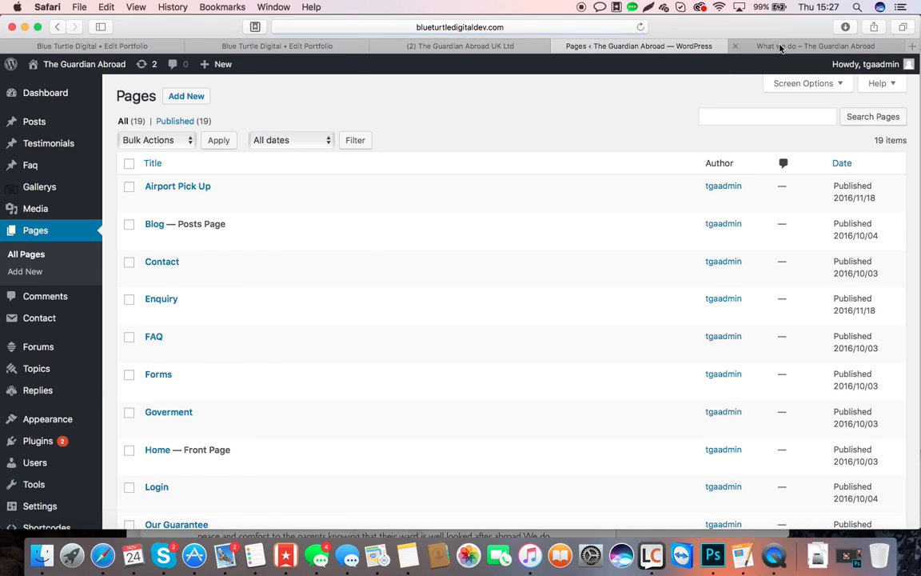
pyautogui.click(799, 46)
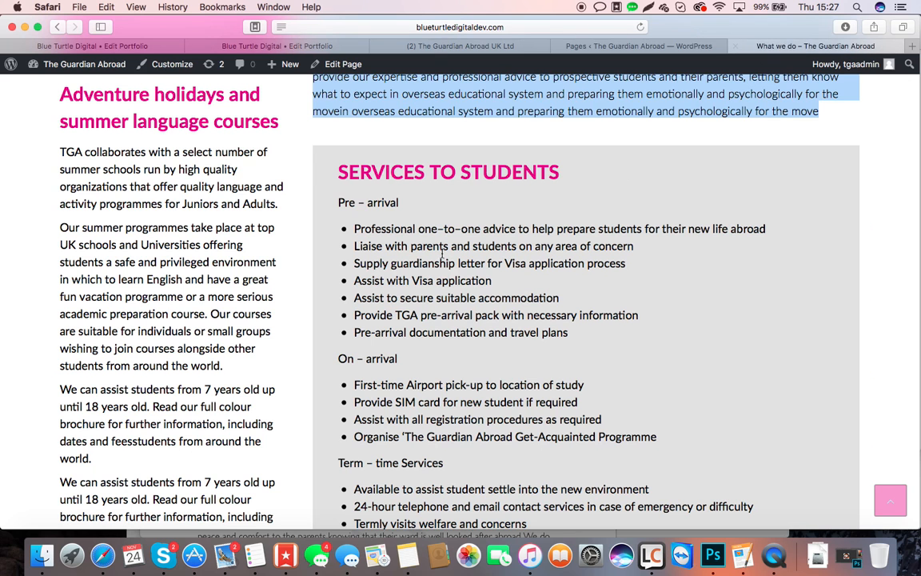
pyautogui.scroll(10, 442, 254)
pyautogui.click(591, 157)
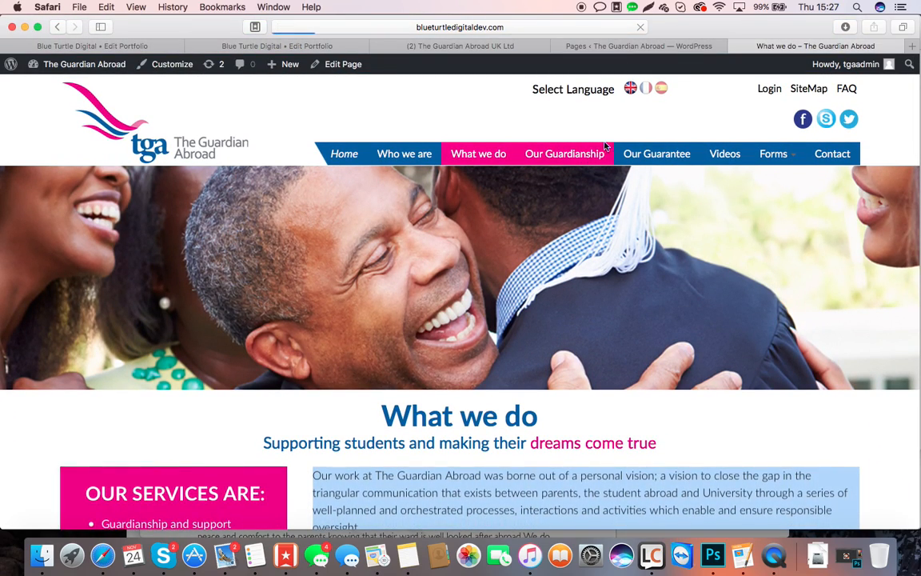
pyautogui.click(682, 44)
pyautogui.scroll(-3, 284, 240)
pyautogui.scroll(-3, 279, 294)
pyautogui.click(180, 349)
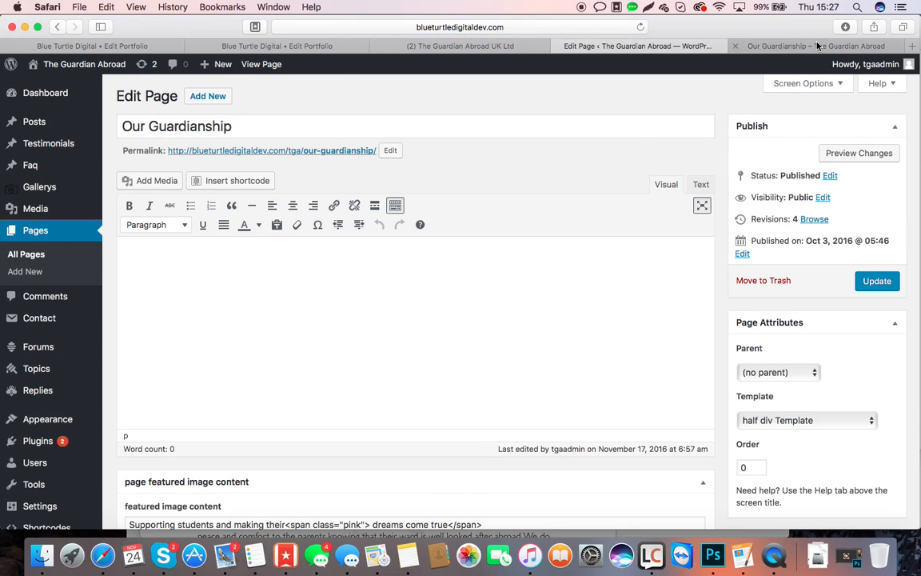
# Step: Compare the Our Guardianship editor's Featured Image with the banner on the live page
pyautogui.click(816, 45)
pyautogui.scroll(-2, 516, 332)
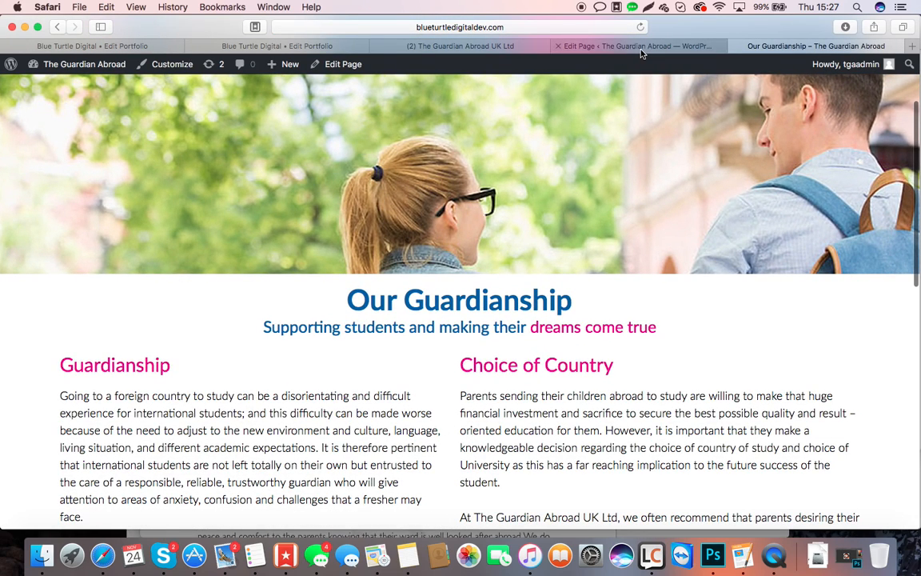
pyautogui.click(577, 44)
pyautogui.scroll(-8, 818, 446)
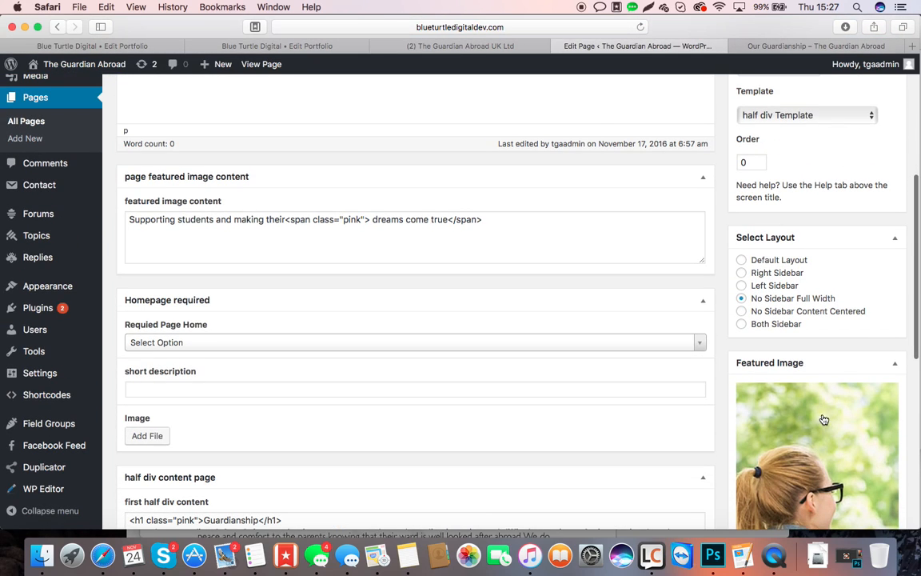
pyautogui.click(806, 46)
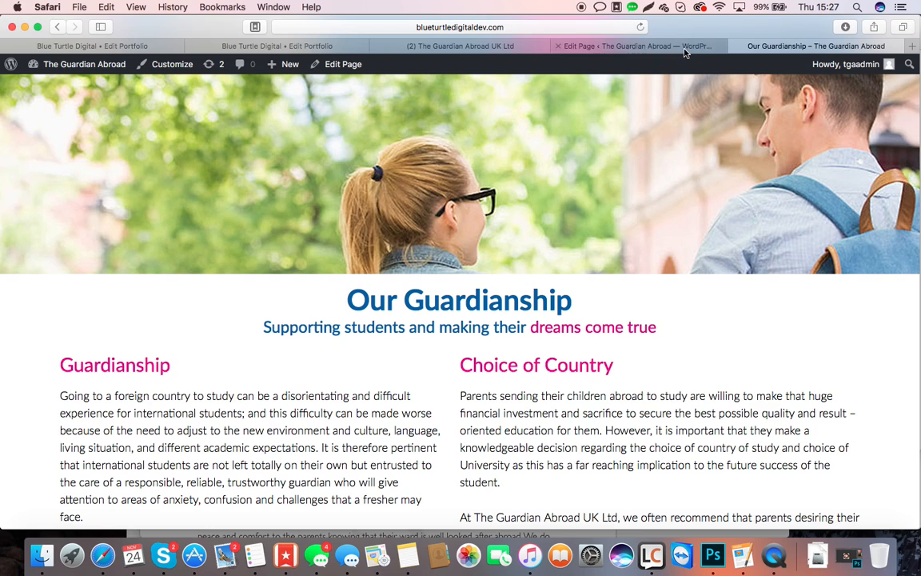
# Step: Compare the Our Guardianship page's featured image content field with the tagline under the live page title, highlighting the field's full text
pyautogui.click(619, 45)
pyautogui.scroll(-4, 534, 305)
pyautogui.scroll(4, 232, 272)
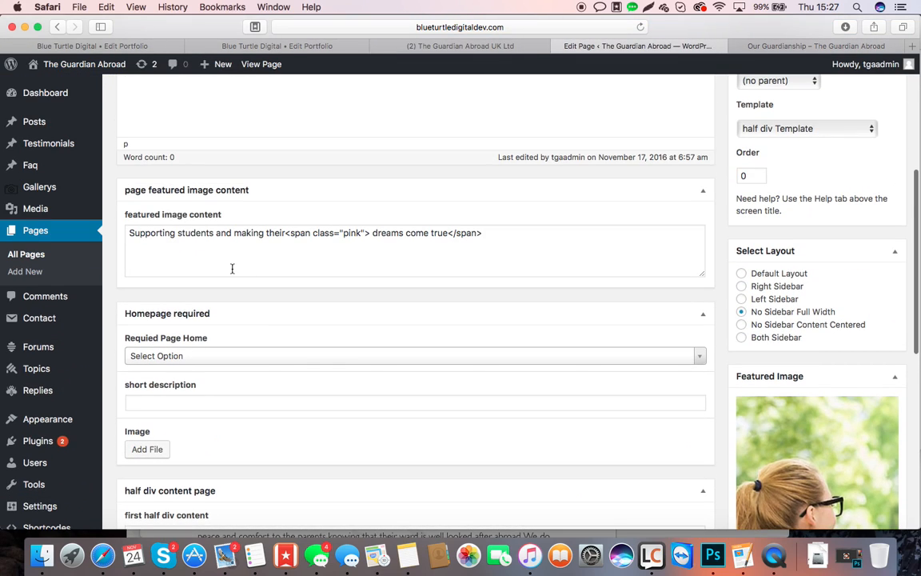
pyautogui.click(208, 245)
pyautogui.press('super+a')
pyautogui.scroll(4, 464, 179)
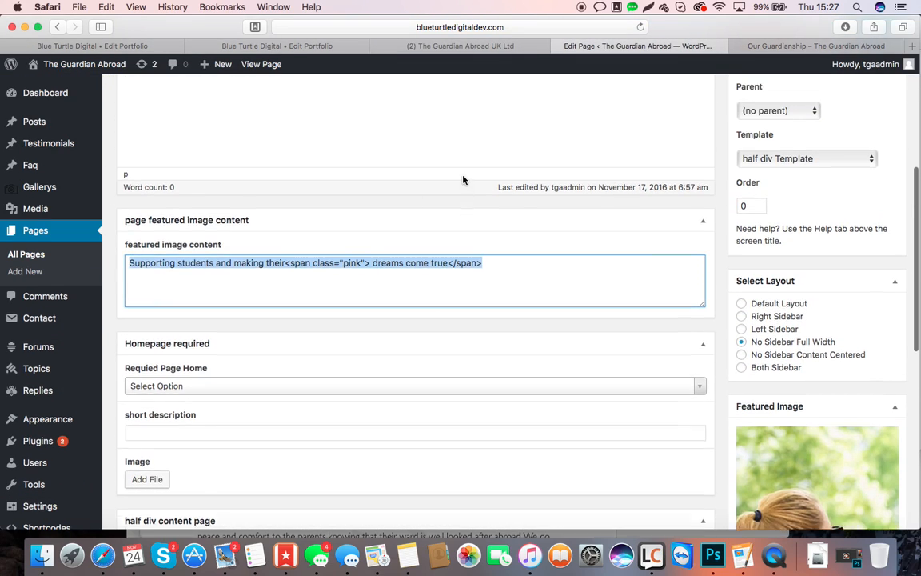
pyautogui.click(792, 46)
pyautogui.scroll(-5, 374, 241)
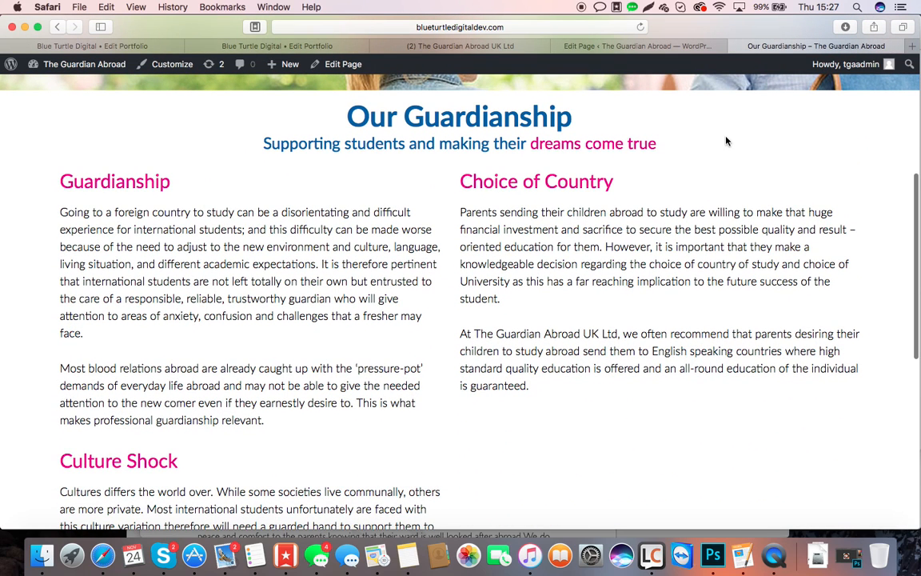
# Step: Locate the half div content page fields in the Our Guardianship editor and compare them with the live page's two columns
pyautogui.click(670, 46)
pyautogui.scroll(-10, 446, 276)
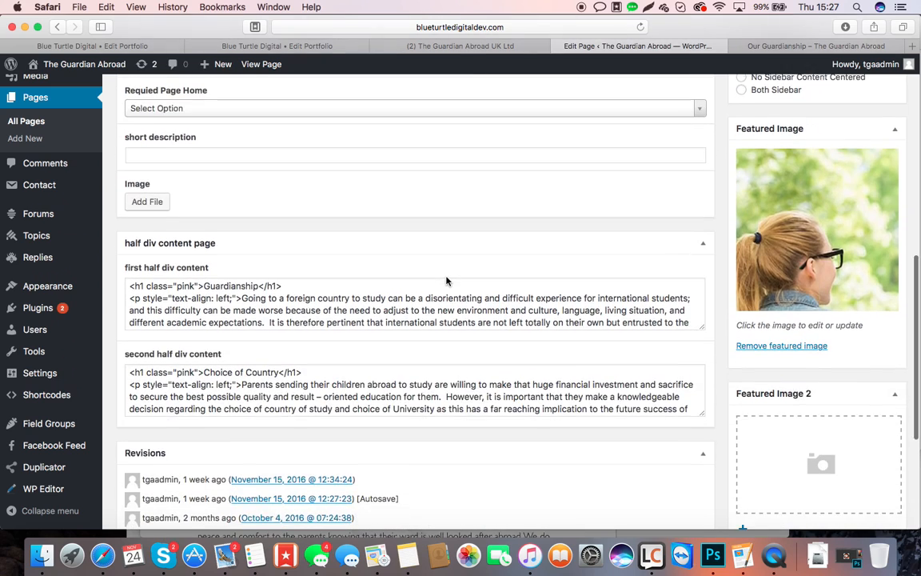
pyautogui.scroll(-3, 446, 276)
pyautogui.scroll(4, 419, 289)
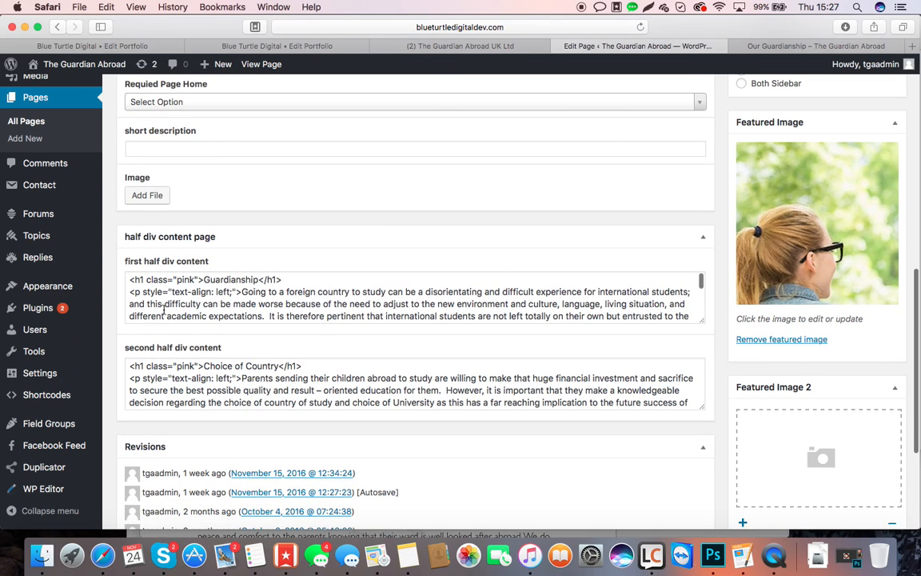
pyautogui.click(816, 46)
pyautogui.click(635, 47)
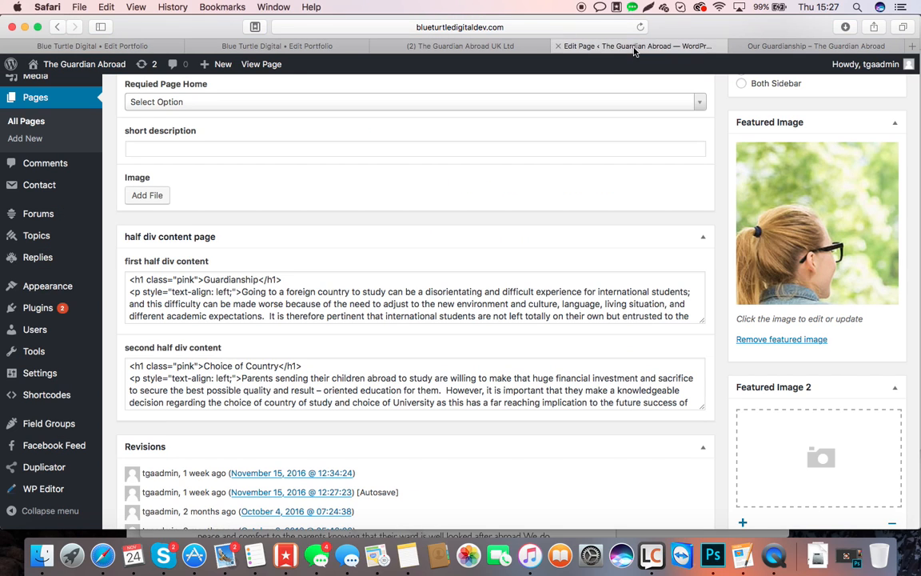
# Step: Compare the live page's Guardianship heading with the first half div content field, highlighting the heading text in both
pyautogui.click(799, 46)
pyautogui.moveTo(52, 185); pyautogui.dragTo(242, 194)
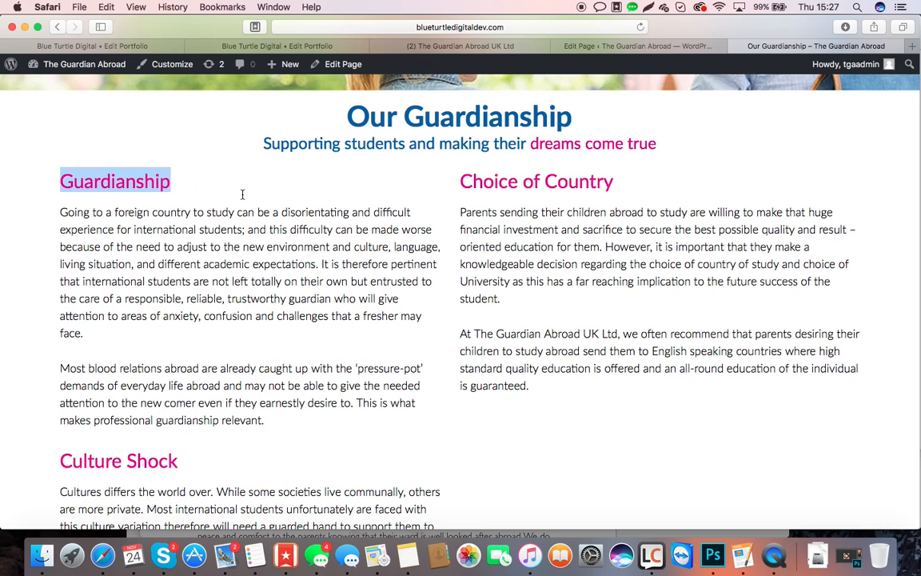
pyautogui.click(643, 46)
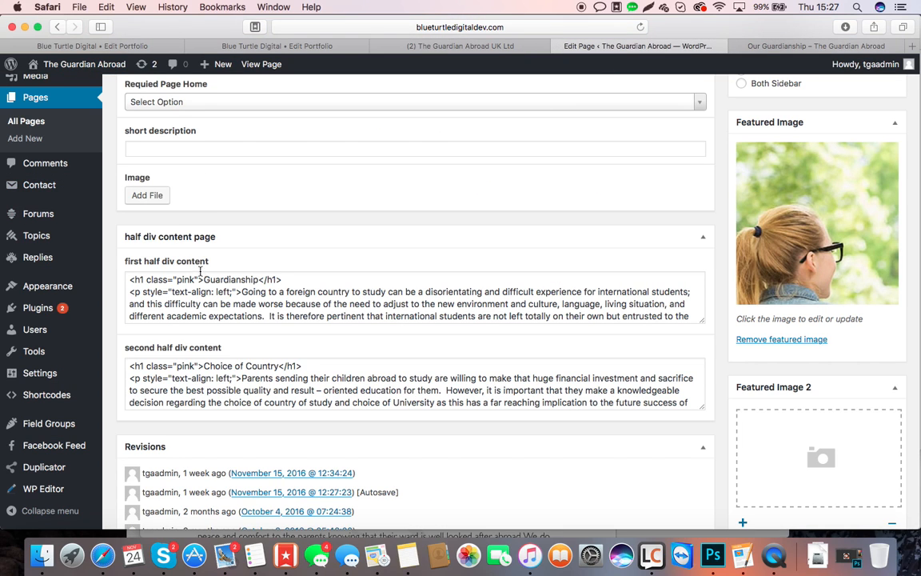
pyautogui.moveTo(205, 281); pyautogui.dragTo(263, 283)
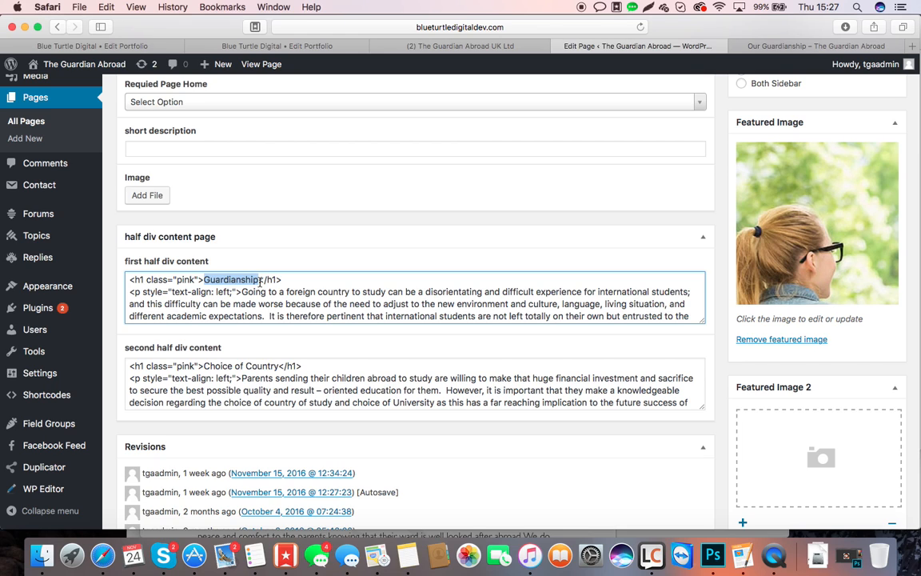
# Step: Compare the first half div content's two Guardianship paragraphs with the live page, highlighting each paragraph's text between its HTML tags
pyautogui.moveTo(241, 292); pyautogui.dragTo(169, 296)
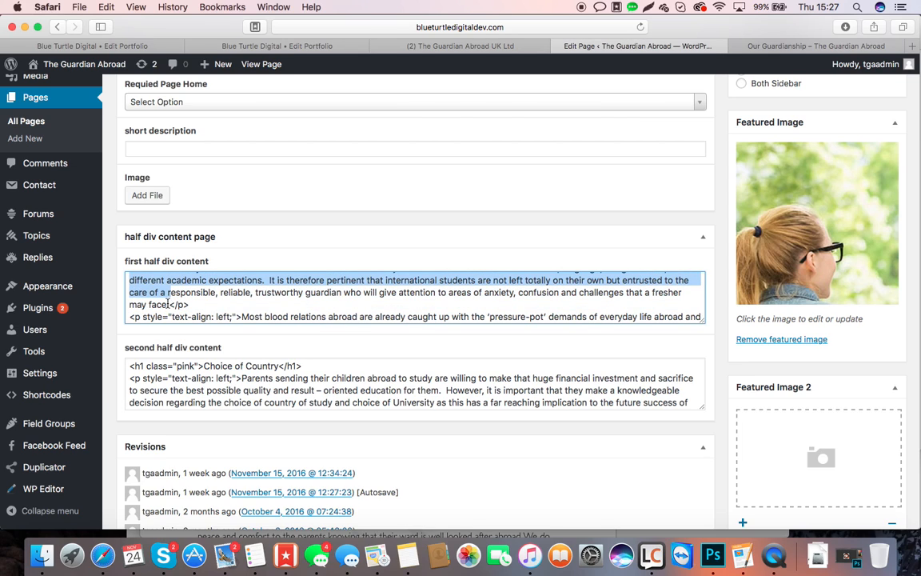
pyautogui.click(168, 303)
pyautogui.click(764, 47)
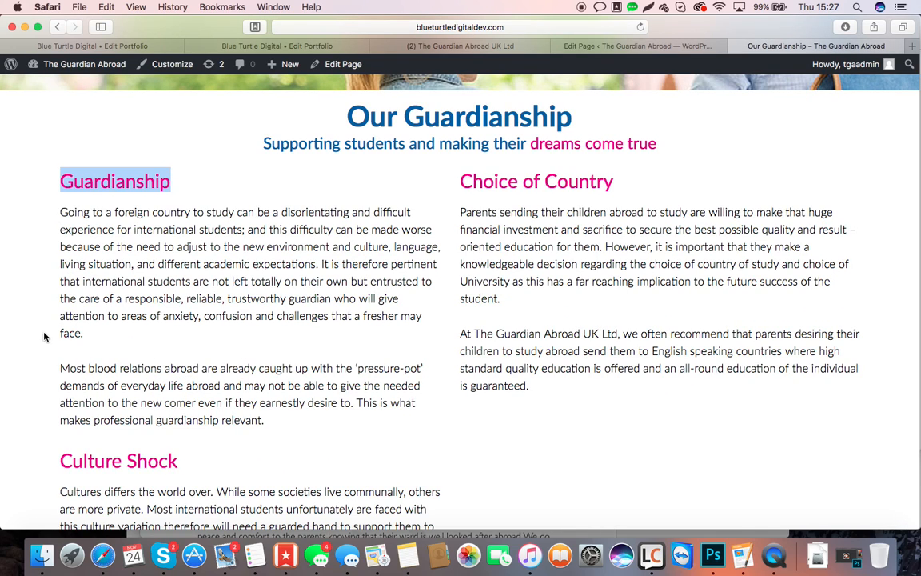
pyautogui.click(692, 47)
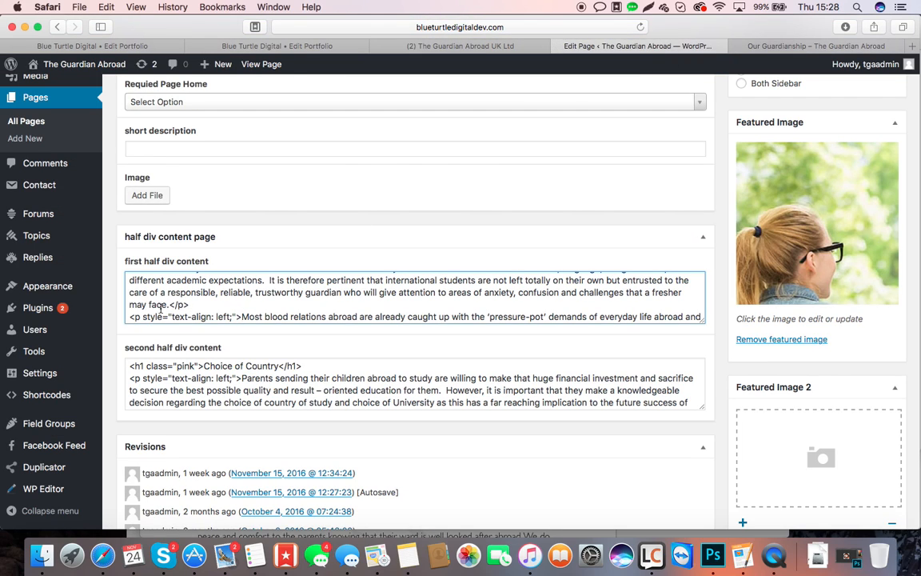
pyautogui.moveTo(168, 301); pyautogui.dragTo(239, 292)
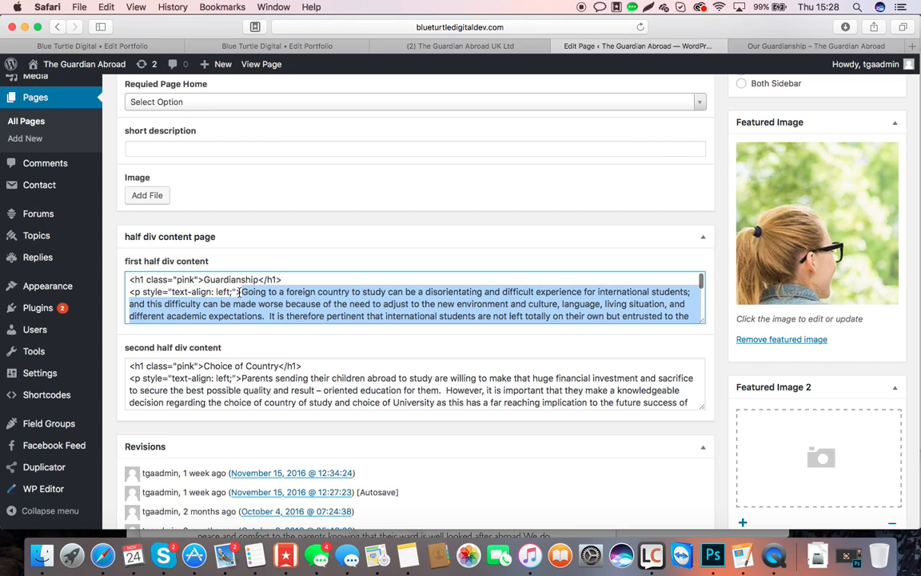
pyautogui.scroll(-3, 243, 292)
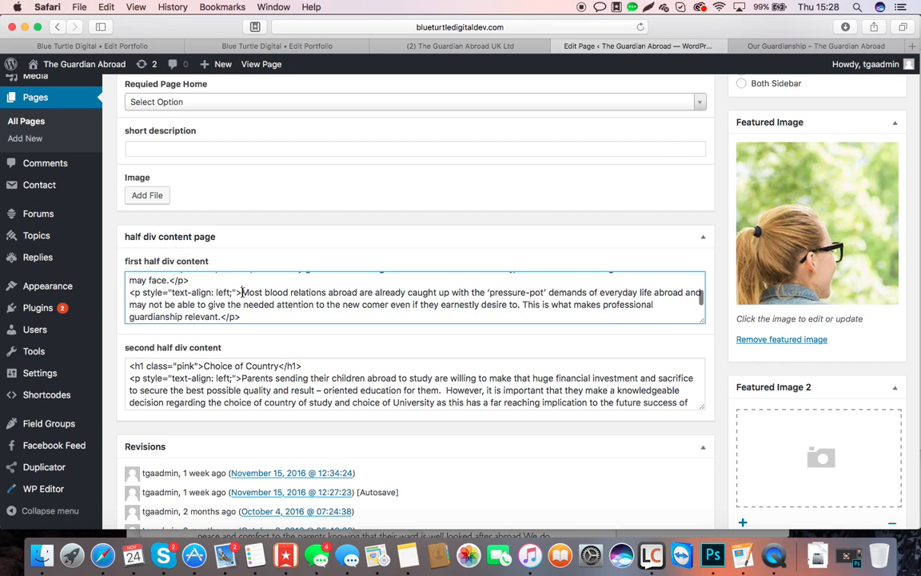
pyautogui.moveTo(242, 292); pyautogui.dragTo(218, 319)
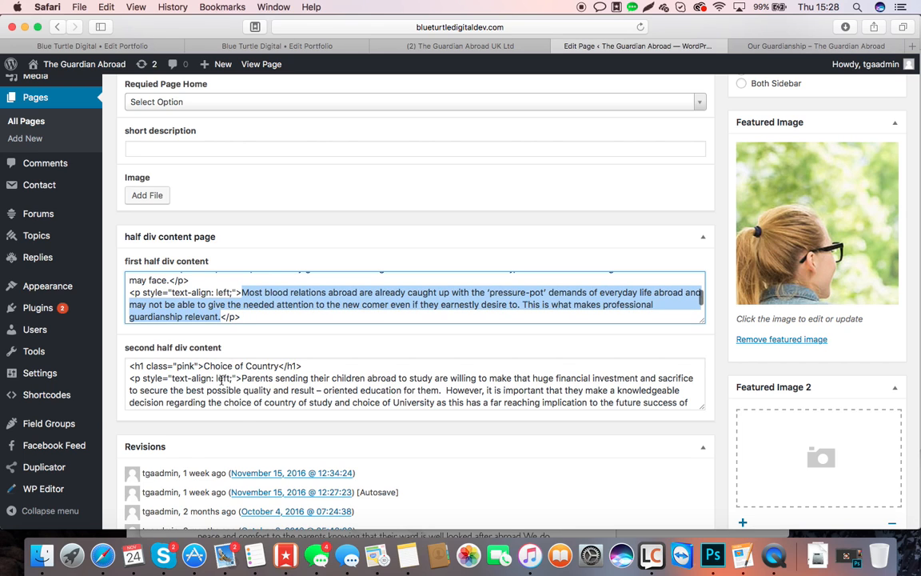
# Step: Review the second half div content field to its end, along with the rest of the Our Guardianship edit page
pyautogui.scroll(-1, 223, 376)
pyautogui.scroll(-10, 325, 364)
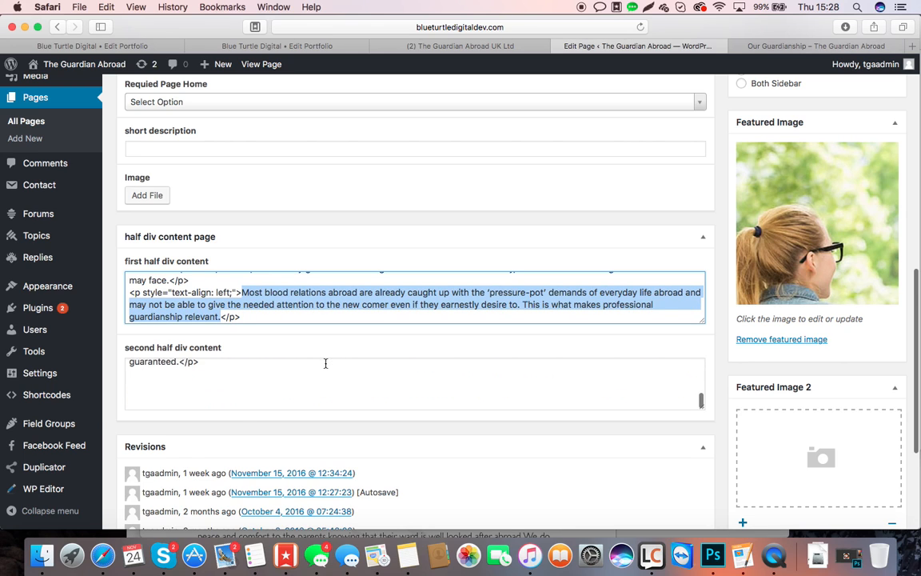
pyautogui.scroll(-6, 330, 358)
pyautogui.scroll(20, 332, 357)
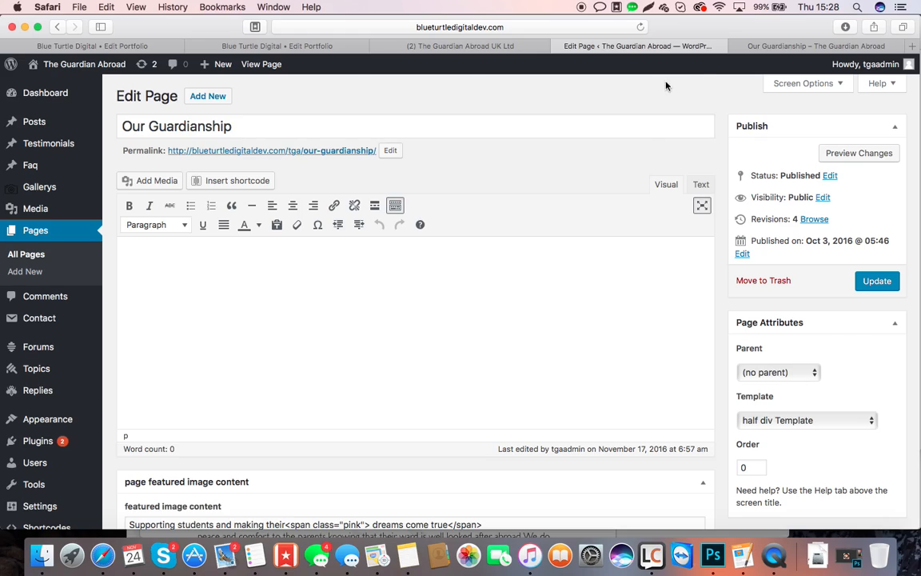
# Step: Examine the live Our Guardianship page from the banner through the Culture Shock section to the footer's contact, Facebook and partners blocks
pyautogui.click(761, 46)
pyautogui.scroll(-5, 442, 285)
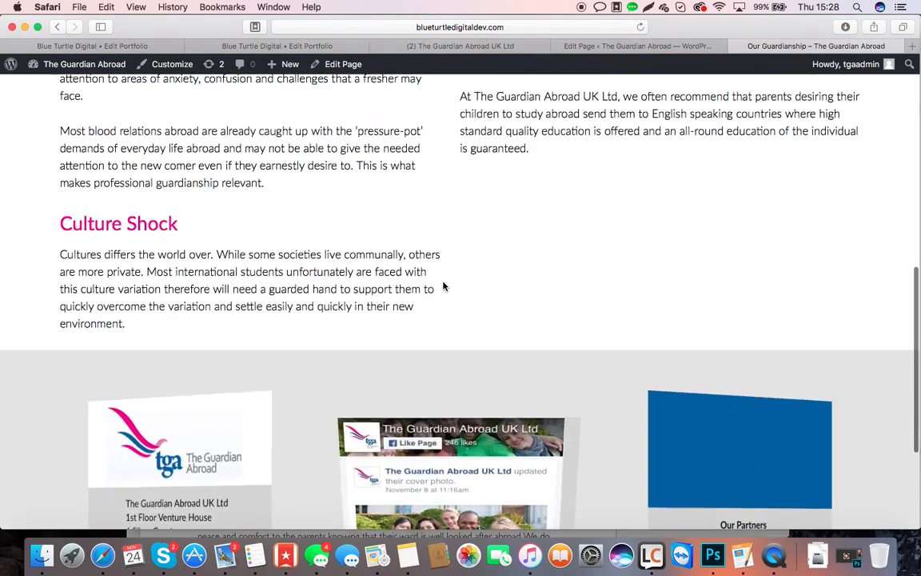
pyautogui.scroll(10, 443, 285)
pyautogui.scroll(-15, 443, 286)
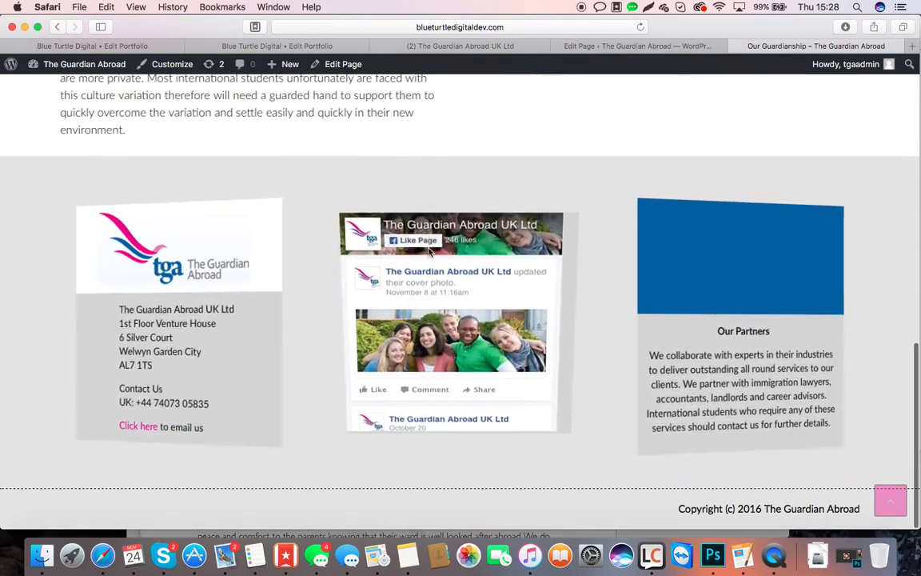
pyautogui.scroll(-3, 402, 294)
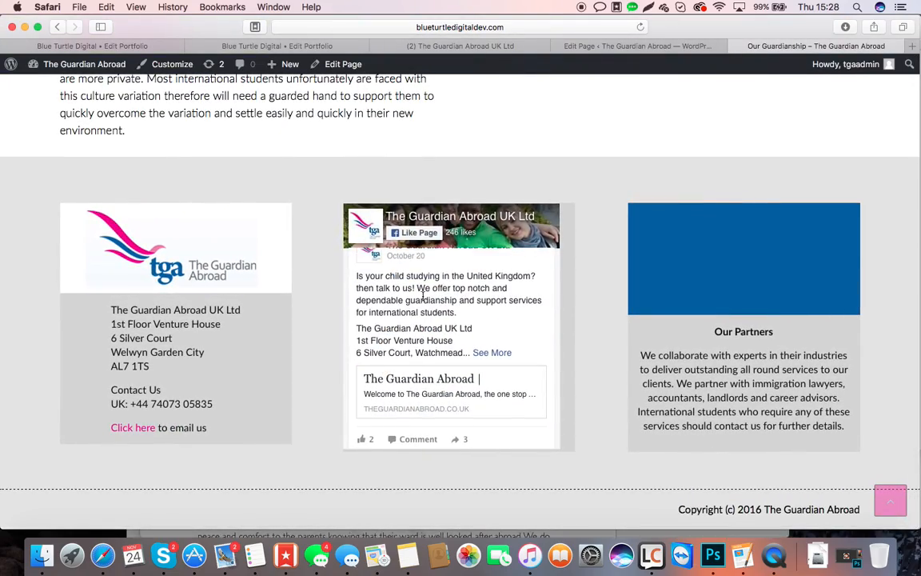
pyautogui.scroll(-3, 439, 272)
pyautogui.scroll(15, 274, 308)
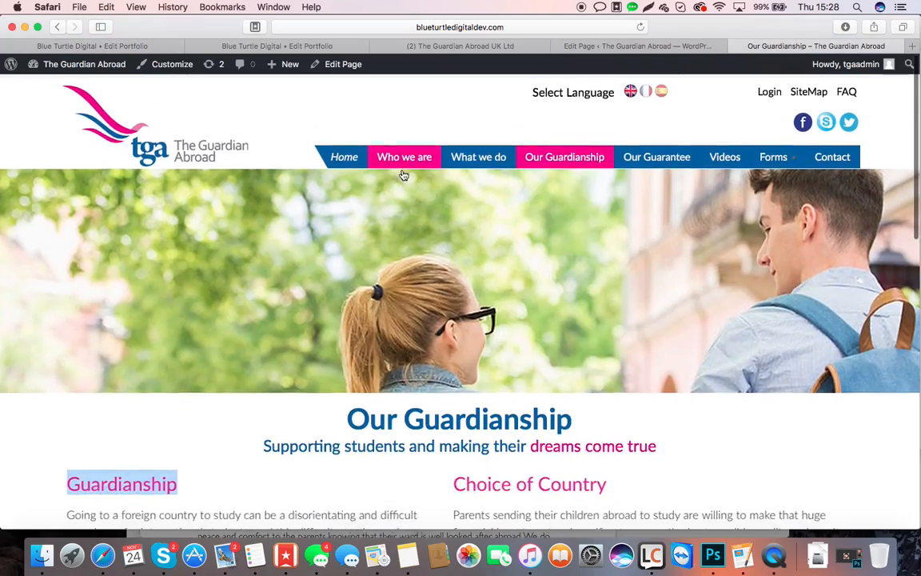
# Step: Open the live What we do page and examine its introduction, holiday courses column and student, parent and institution services sections
pyautogui.click(360, 155)
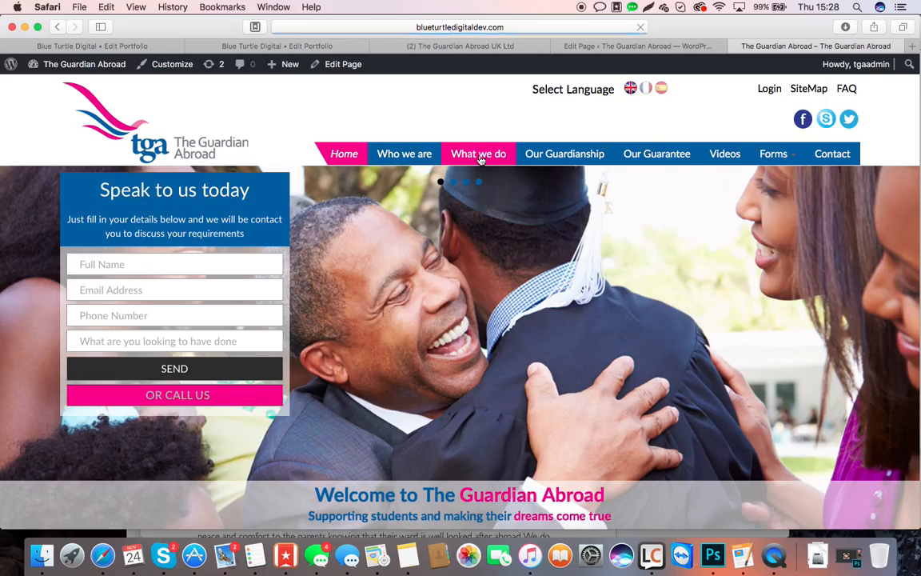
pyautogui.click(480, 159)
pyautogui.scroll(-10, 467, 403)
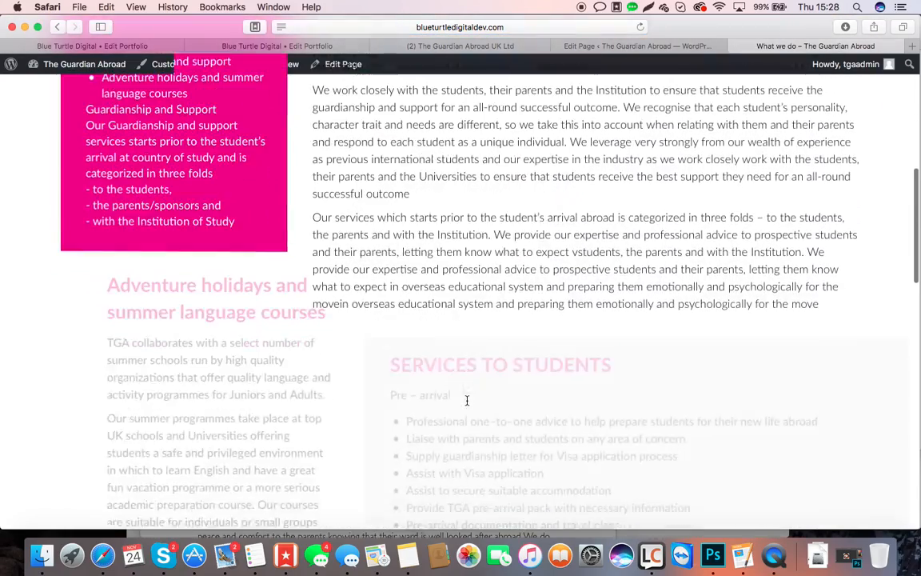
pyautogui.scroll(-15, 467, 405)
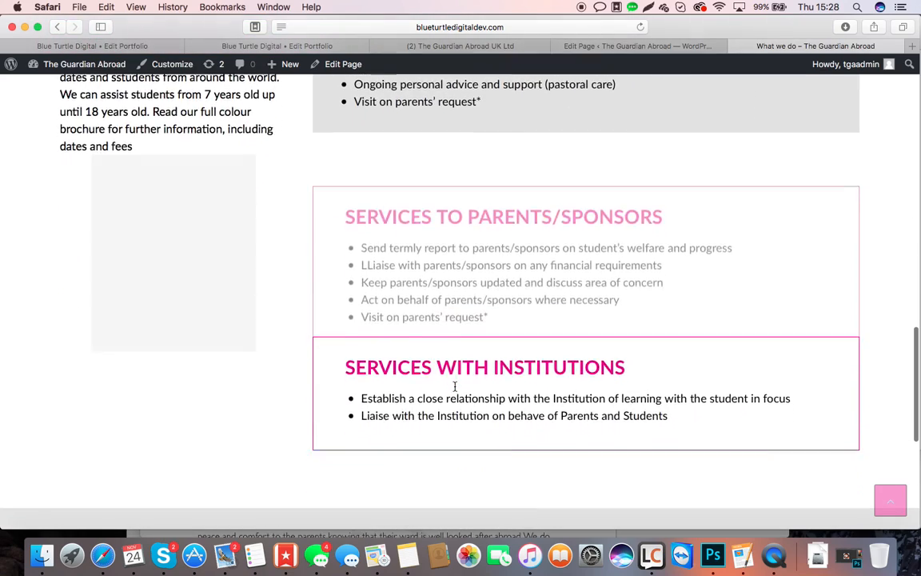
pyautogui.scroll(3, 457, 376)
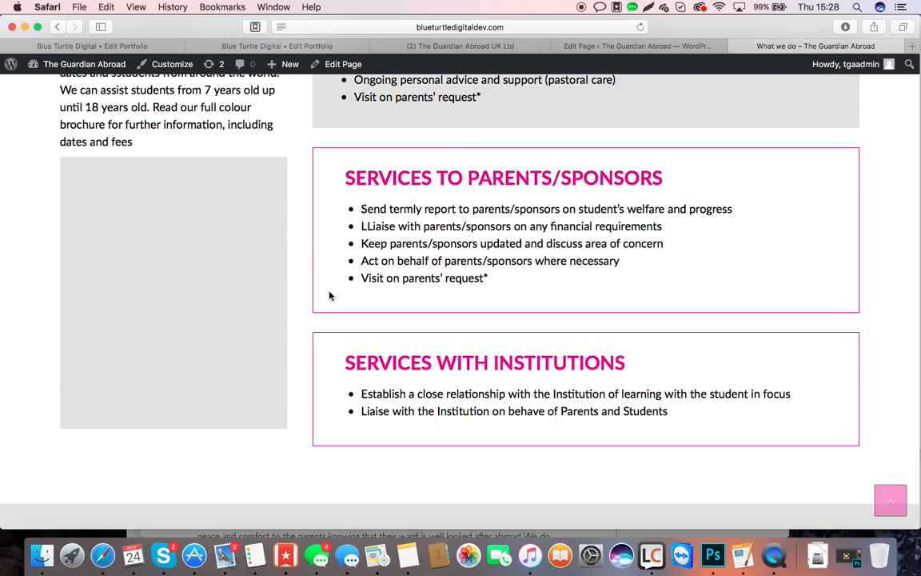
pyautogui.scroll(10, 571, 295)
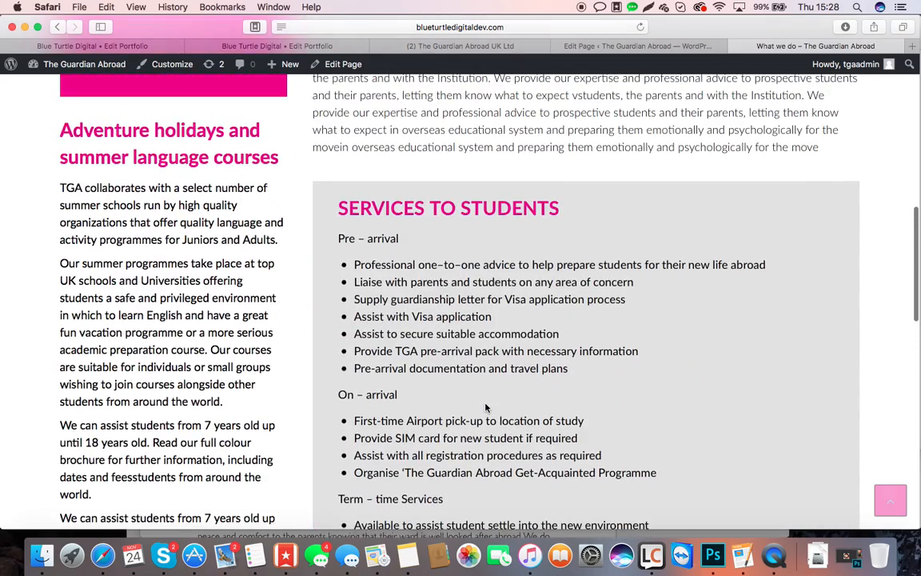
pyautogui.scroll(3, 486, 408)
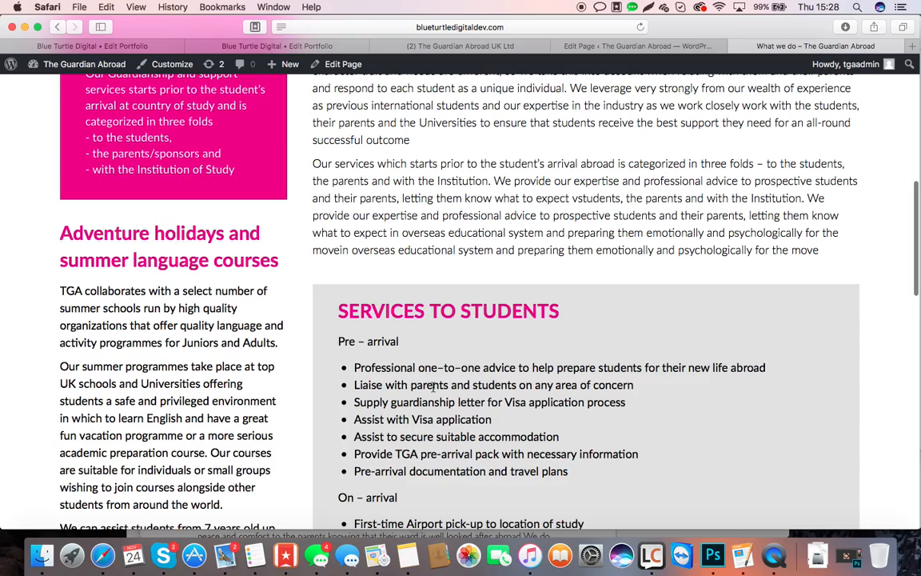
pyautogui.scroll(-5, 432, 386)
pyautogui.scroll(1, 433, 384)
pyautogui.scroll(-5, 407, 288)
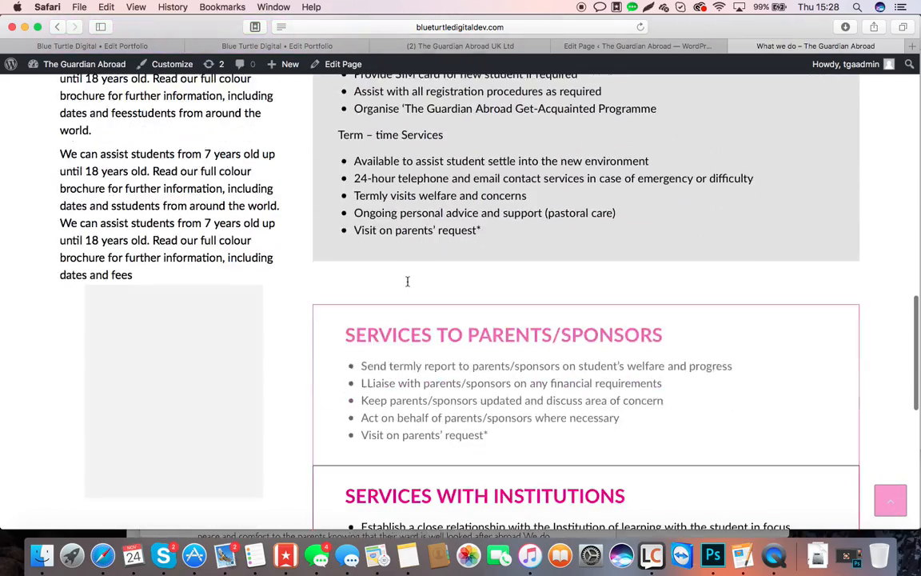